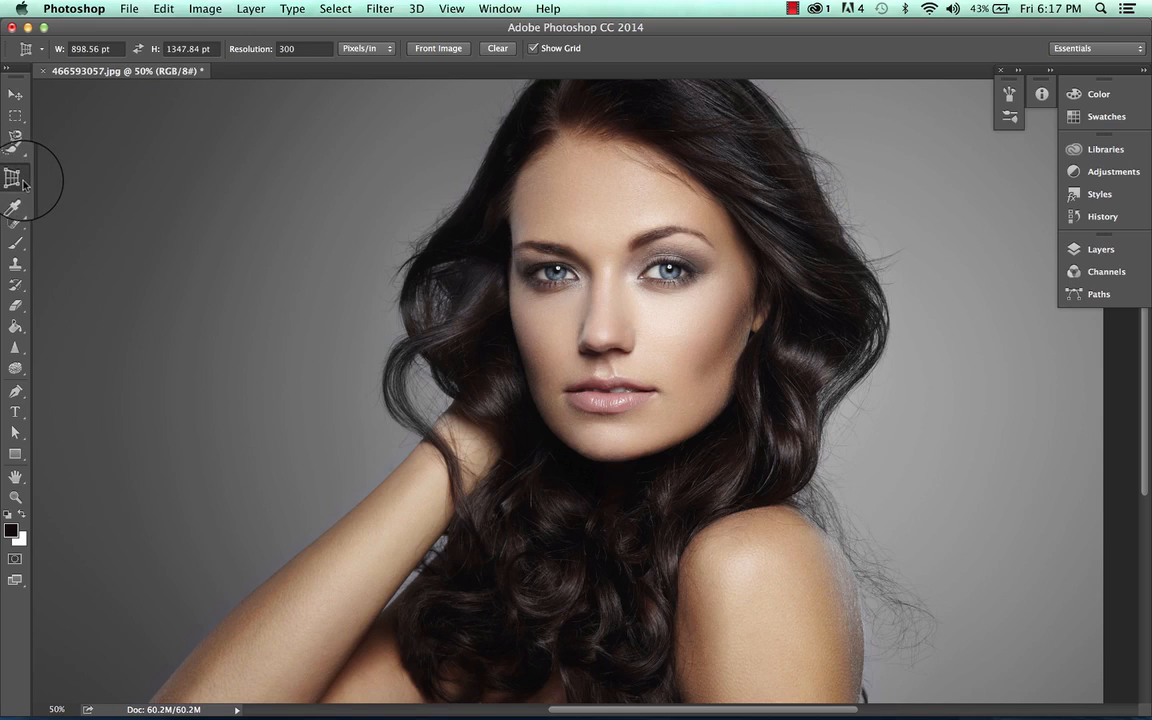
- Select the Perspective Crop tool and clear its width, height and resolution values
click(18, 180)
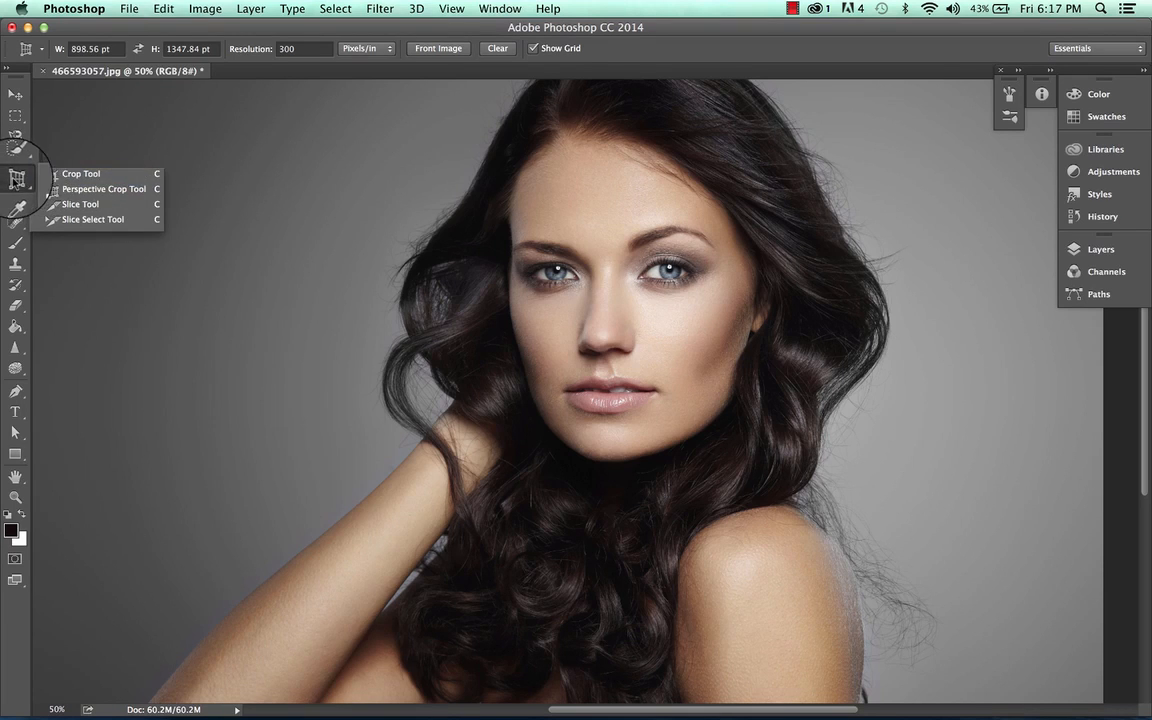
click(111, 197)
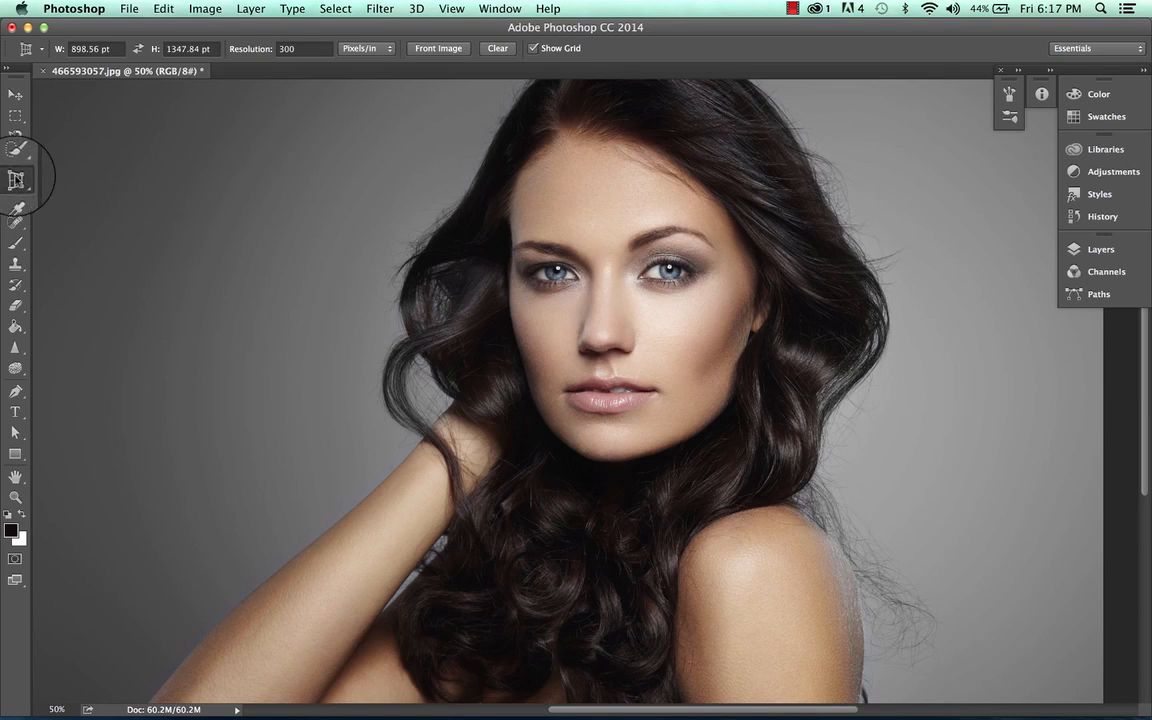
click(160, 9)
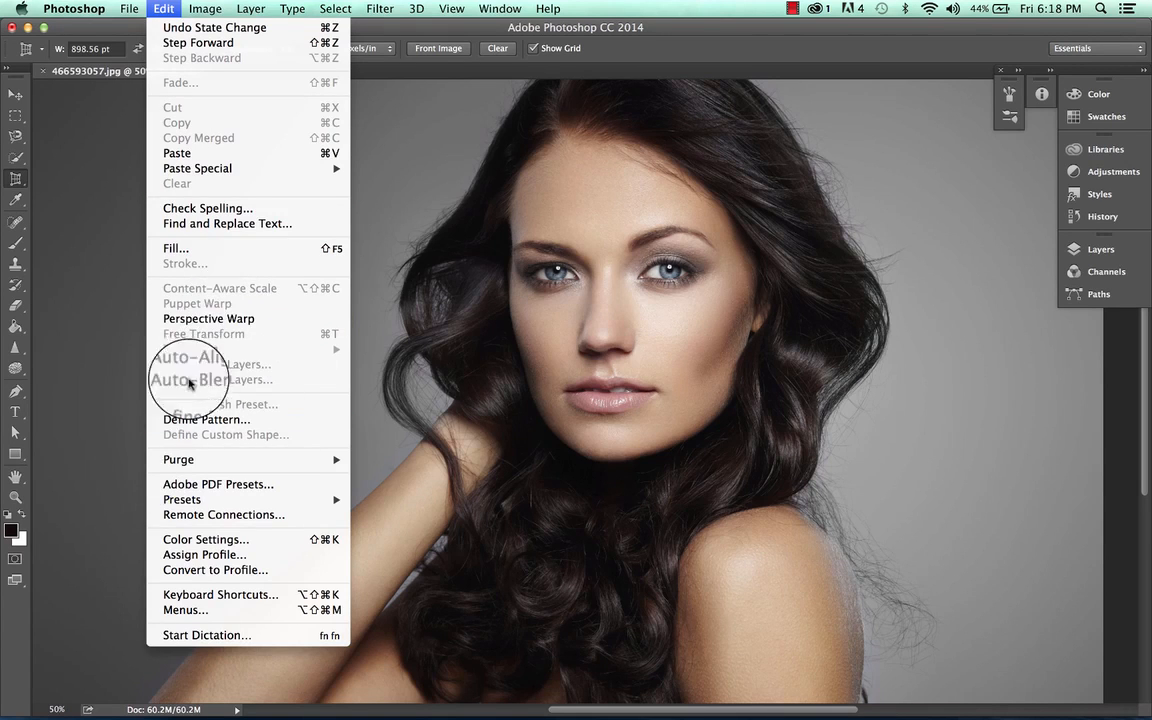
click(80, 224)
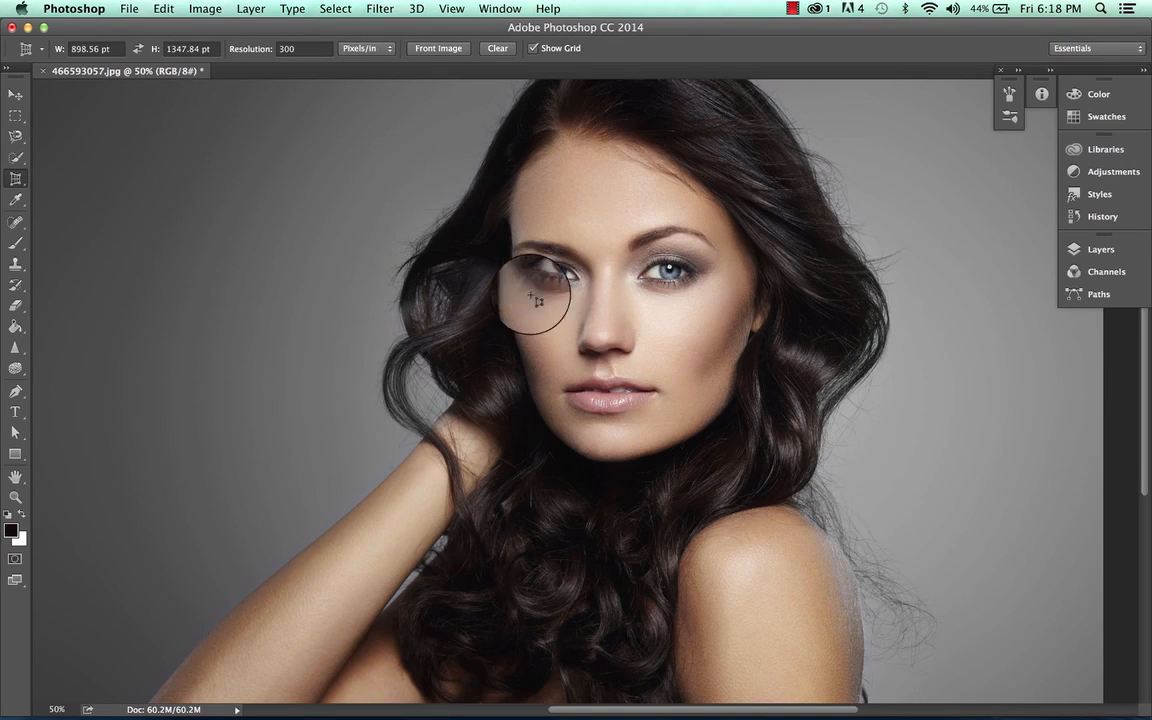
click(38, 49)
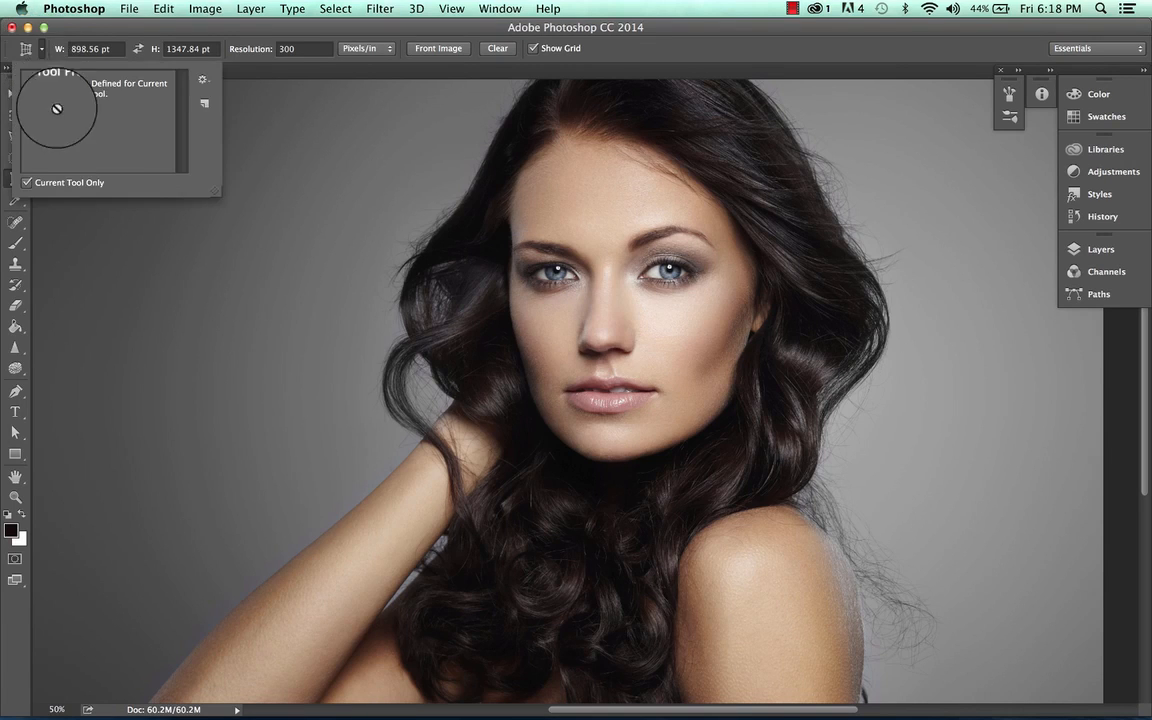
click(40, 50)
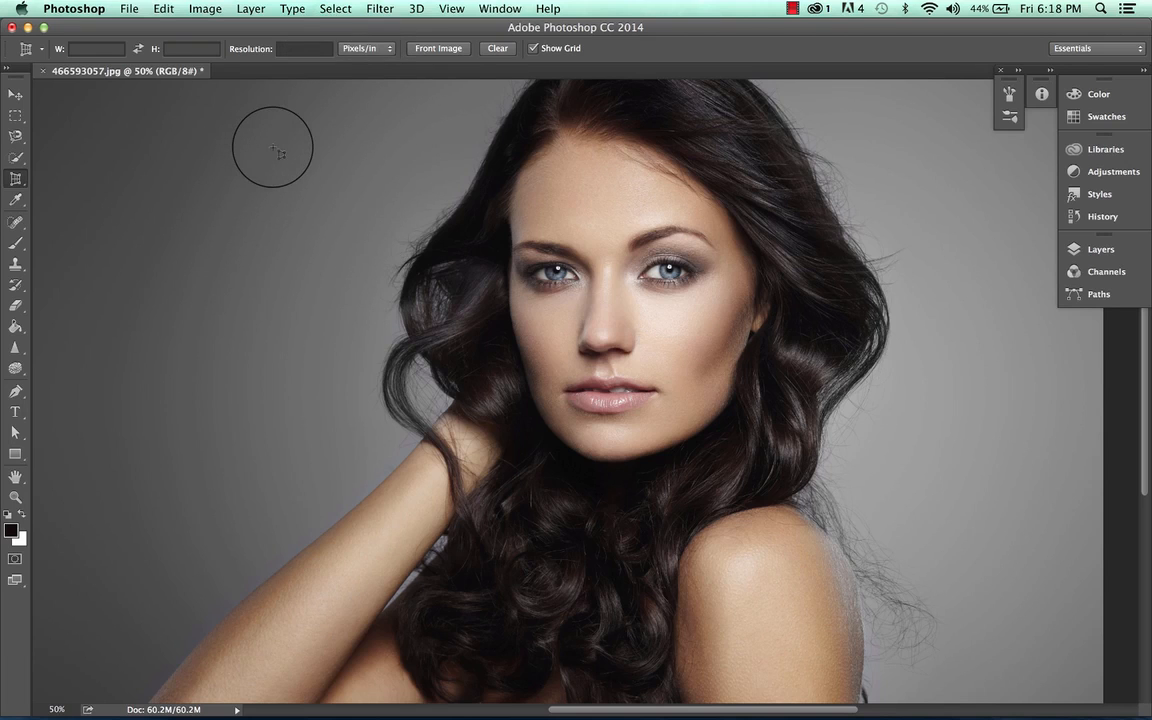
- Draw a wide perspective crop area around the woman's face and extend its upper edge upward
drag(270, 135, 905, 472)
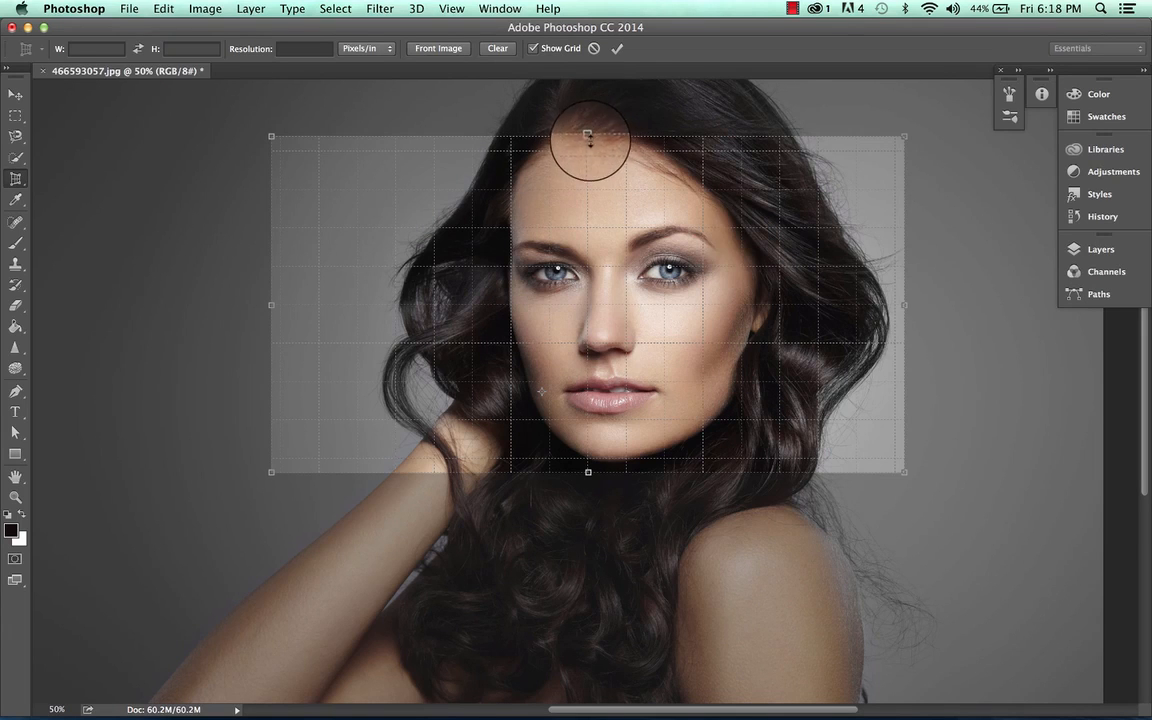
drag(588, 136, 588, 107)
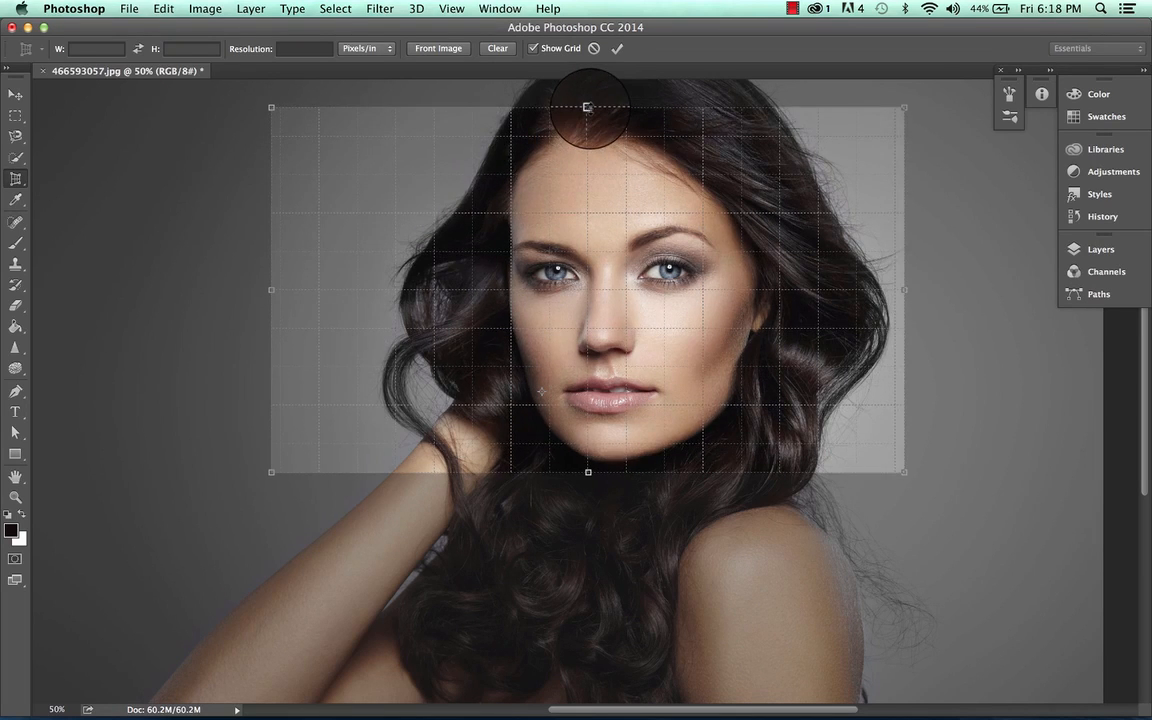
- Toggle the crop grid off and back on, and raise the crop area's upper edge to include more hair
click(533, 48)
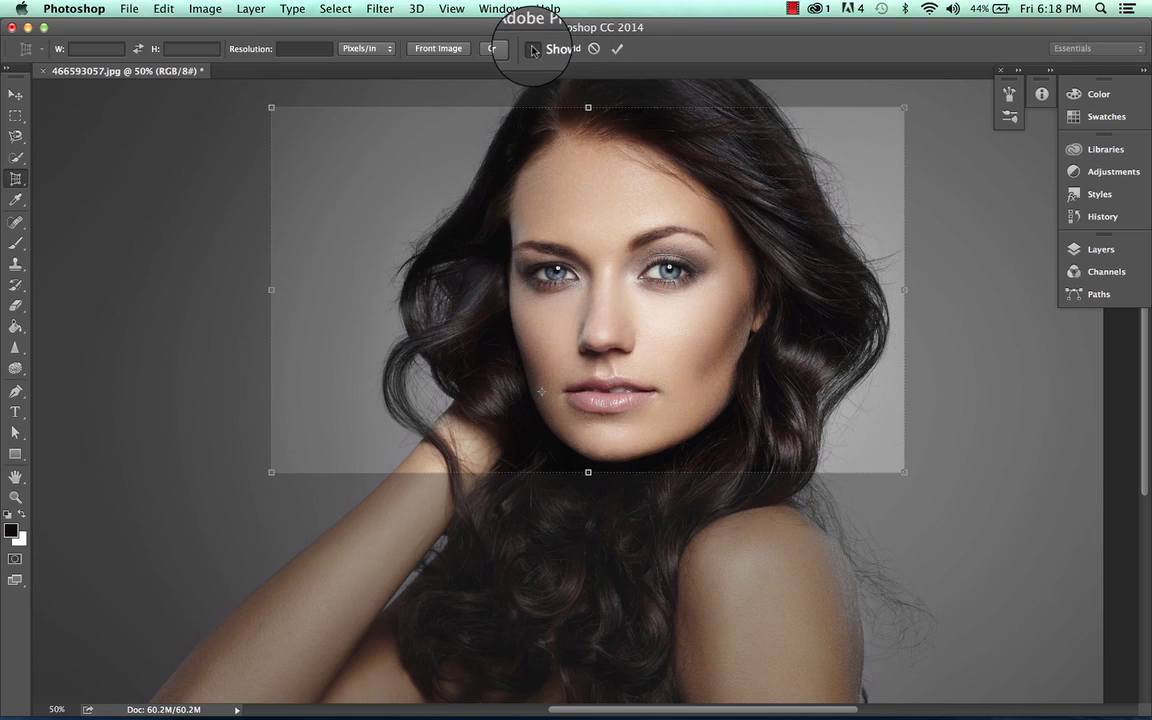
click(533, 48)
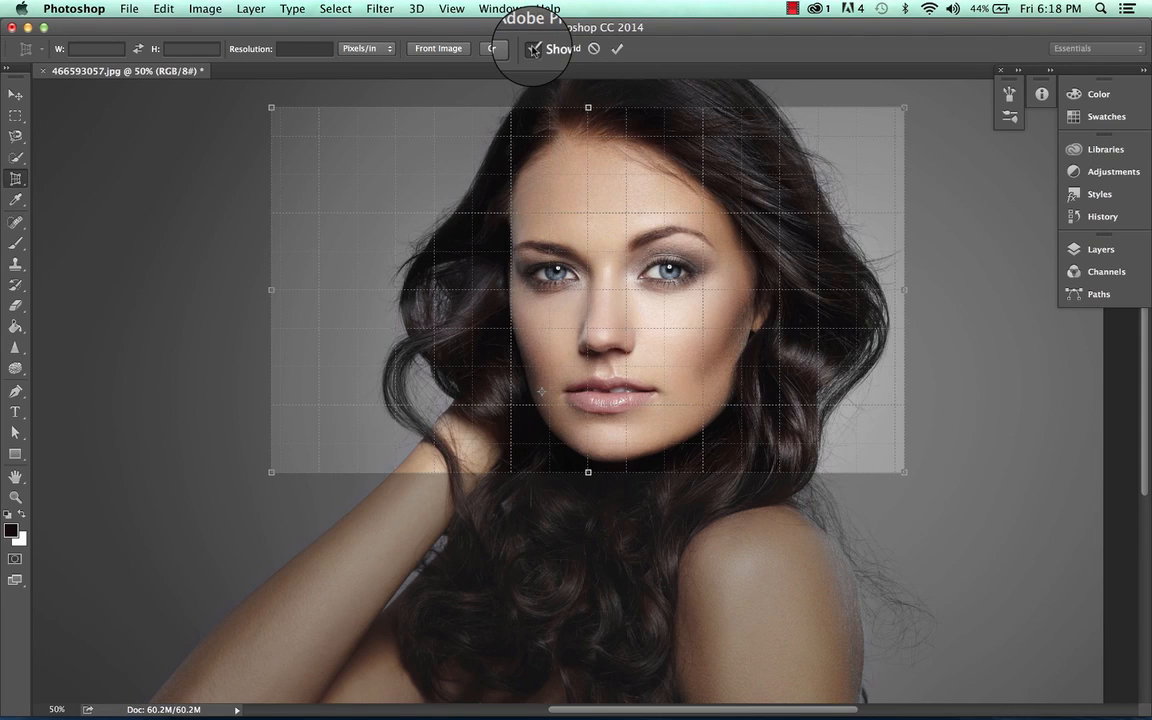
click(533, 48)
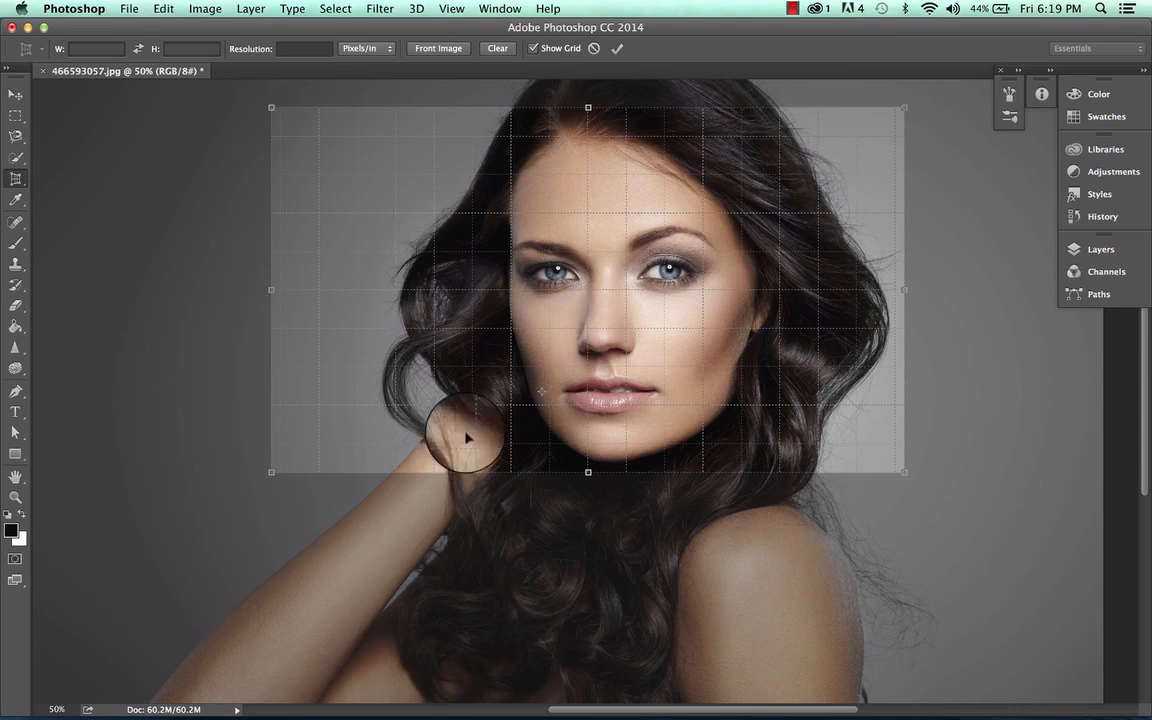
key(super+minus)
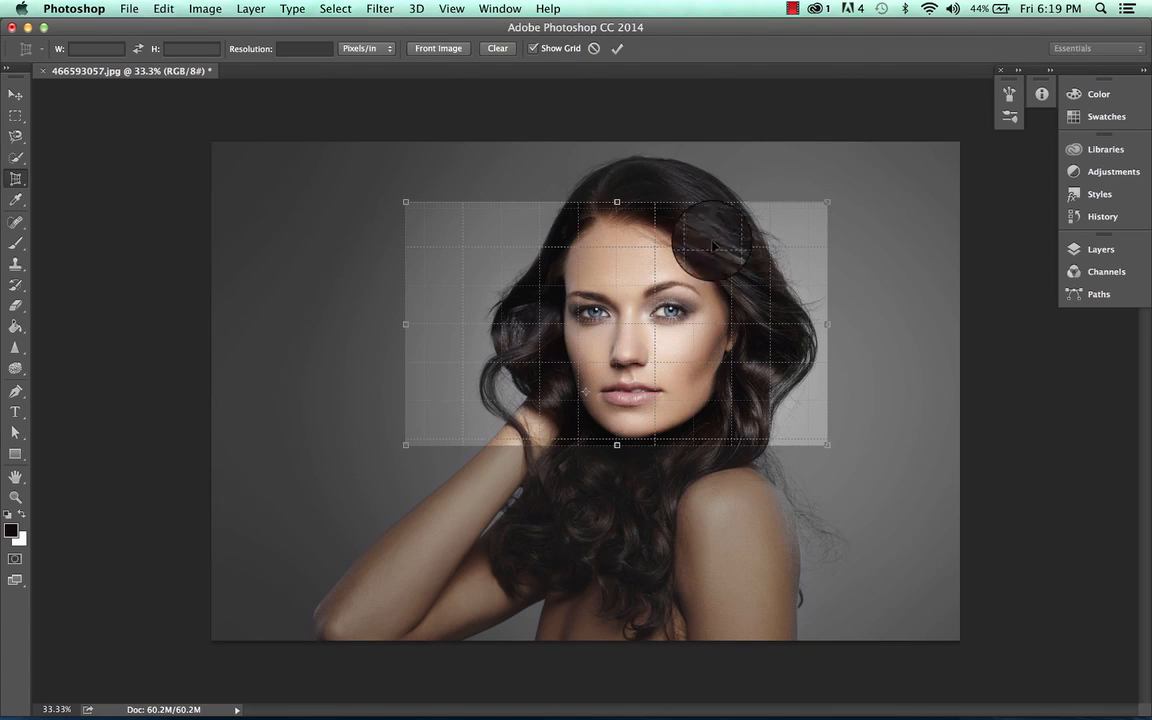
mouse_move(617, 202)
mouse_down()
mouse_move(617, 160)
mouse_move(616, 184)
mouse_up()
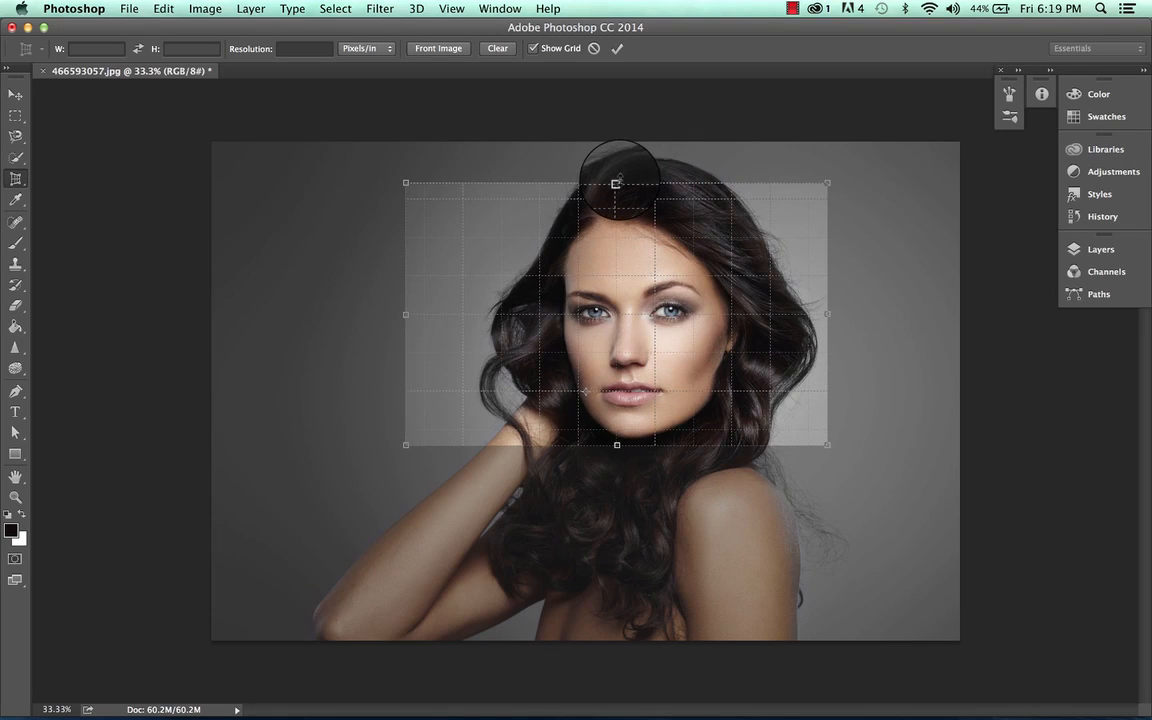
- Set the perspective crop resolution to 300 pixels/in
click(377, 51)
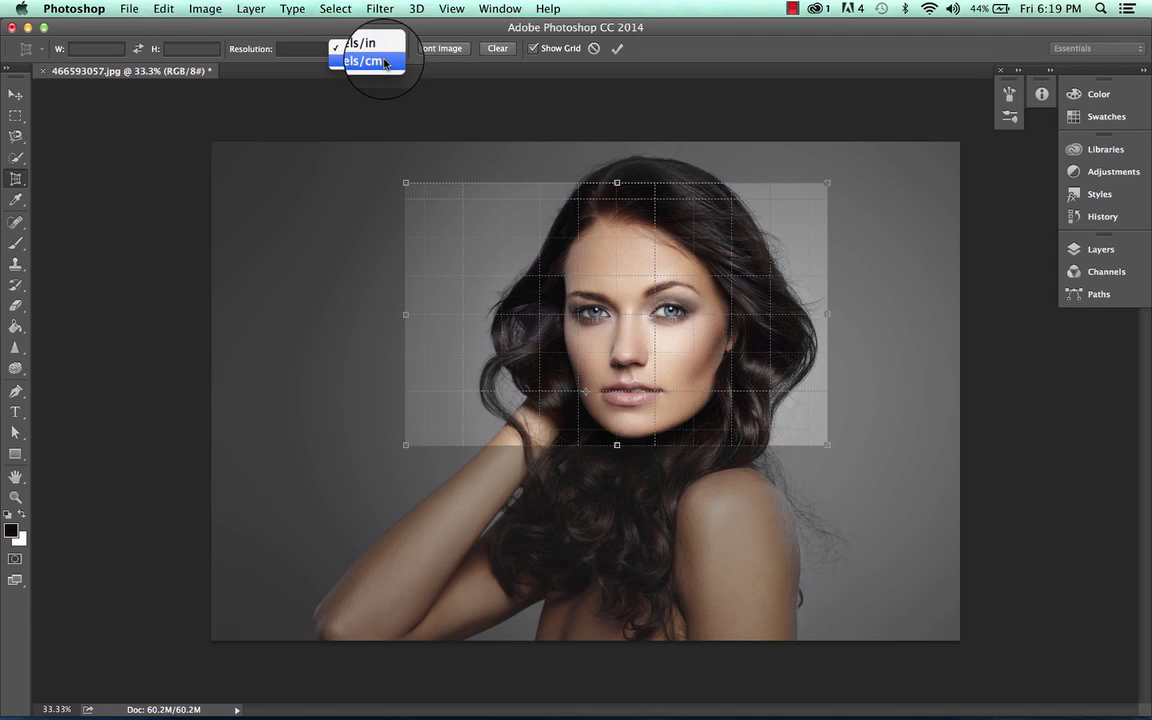
click(360, 43)
click(303, 50)
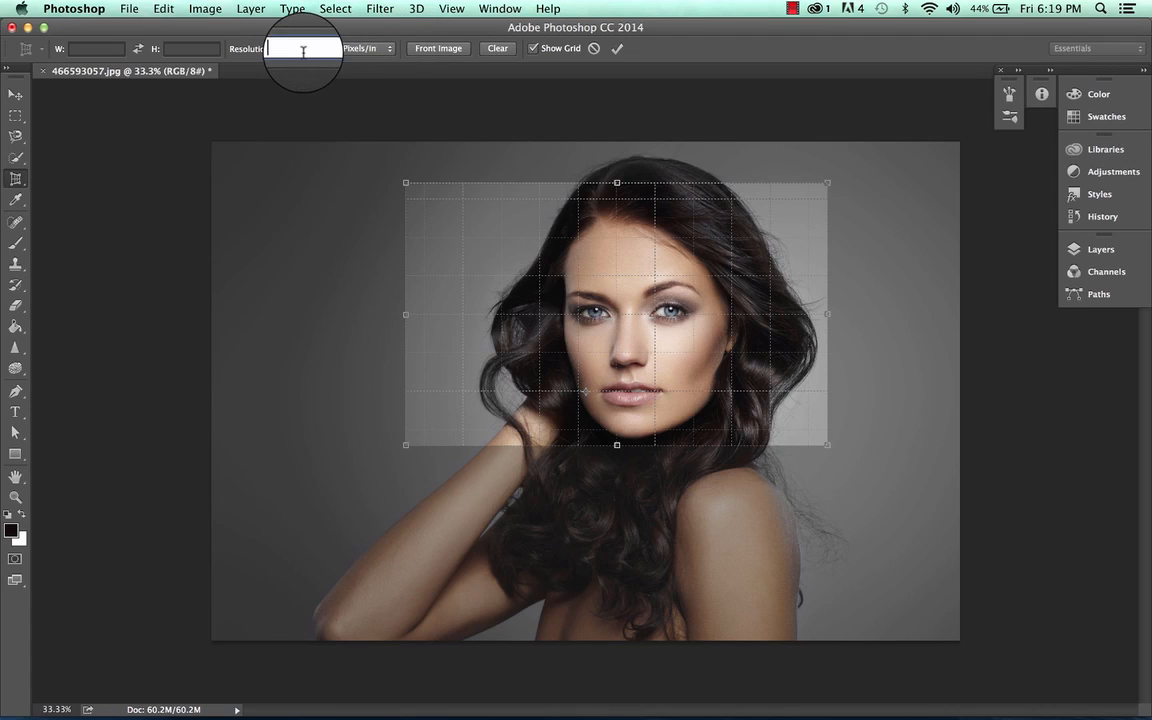
text(300)
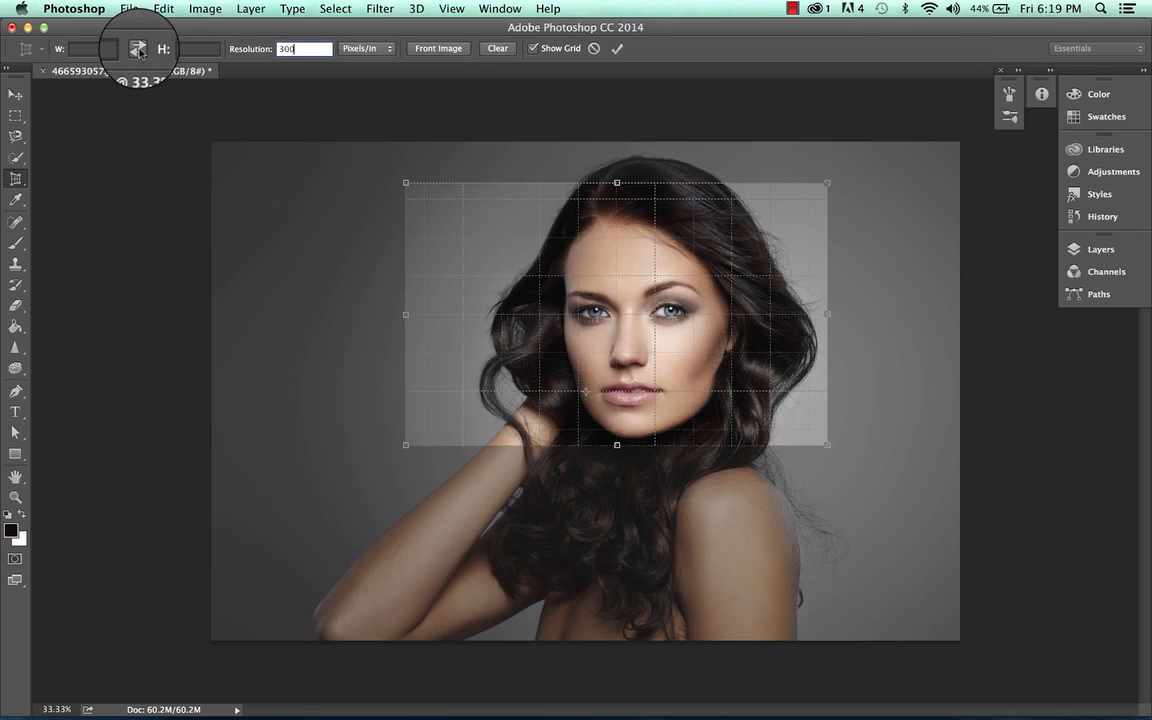
click(92, 49)
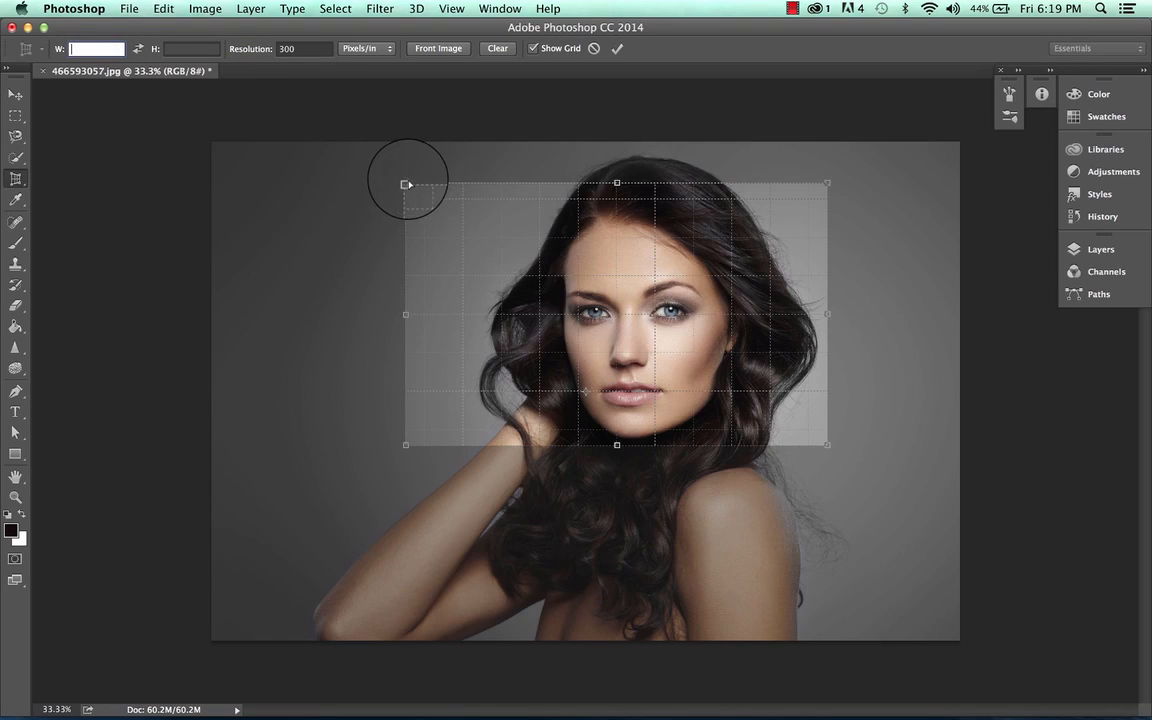
- Pull the crop area's corners inward into a trapezoid that narrows toward the mouth, and apply the perspective crop
drag(405, 184, 432, 203)
drag(828, 445, 721, 418)
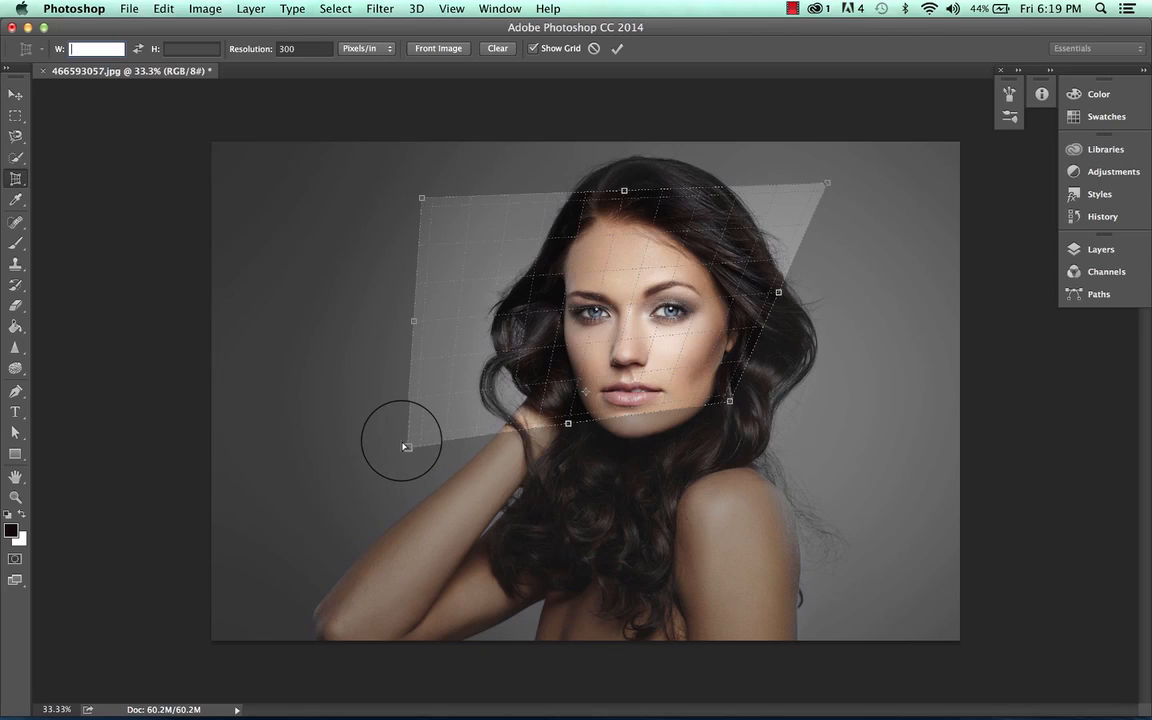
drag(405, 446, 485, 403)
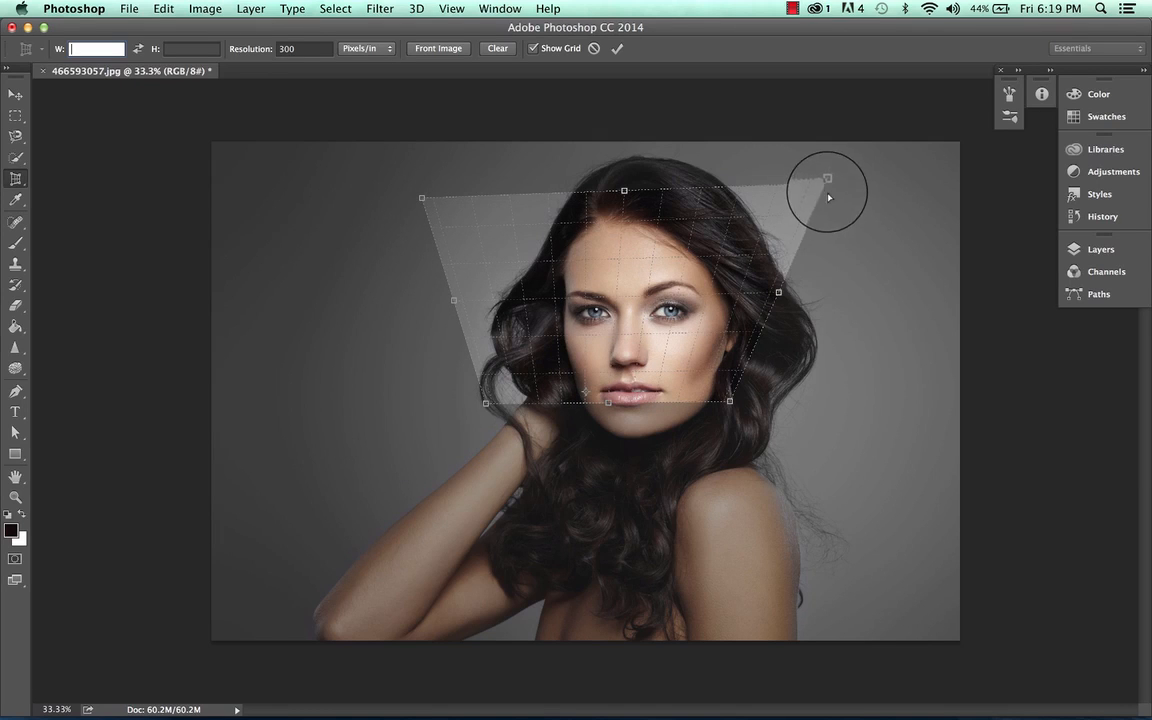
drag(817, 208, 771, 190)
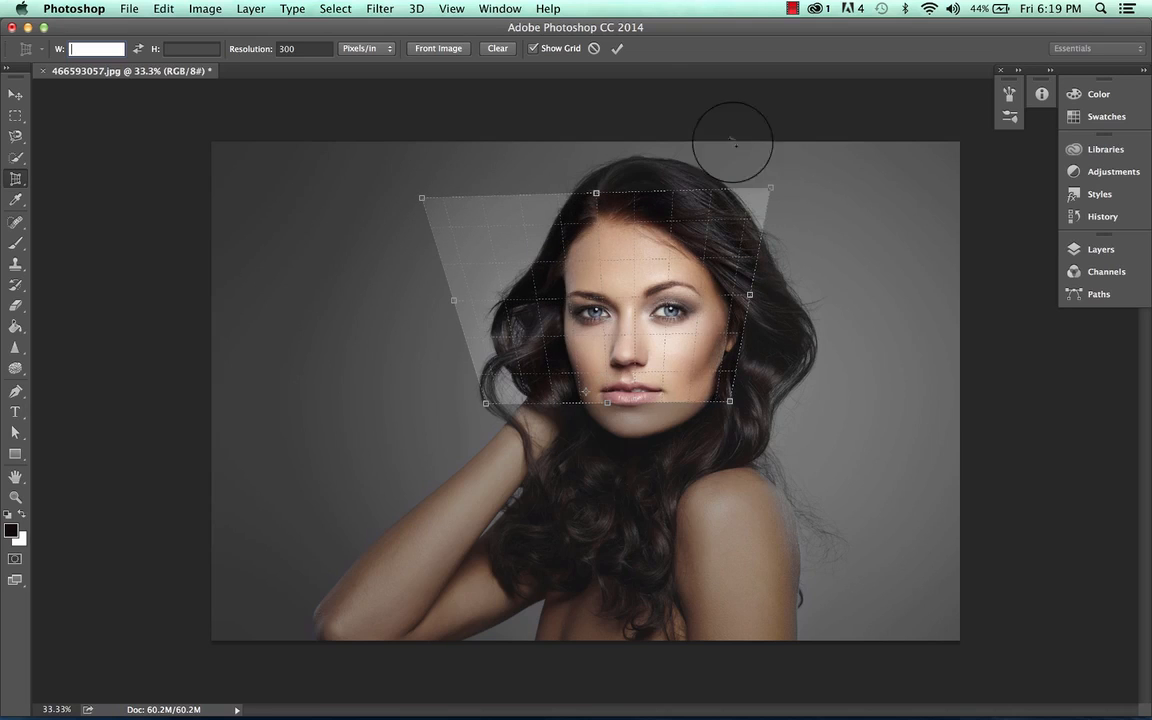
click(616, 50)
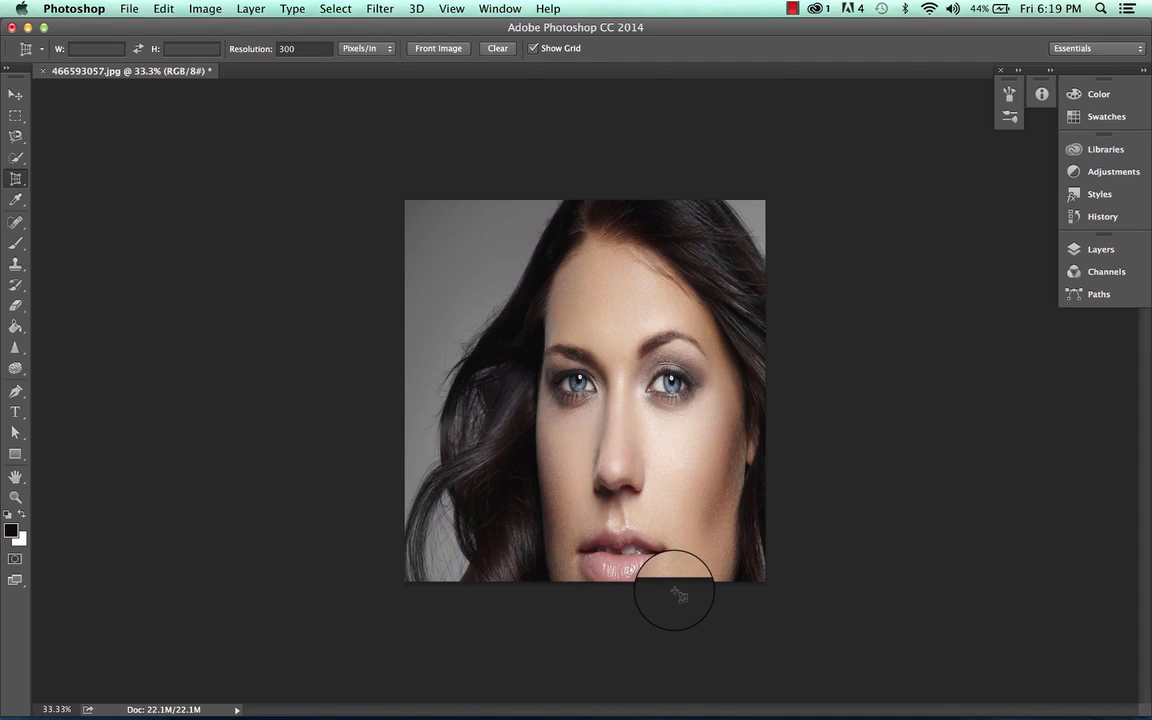
- Undo the trapezoid perspective crop
key(super+equal)
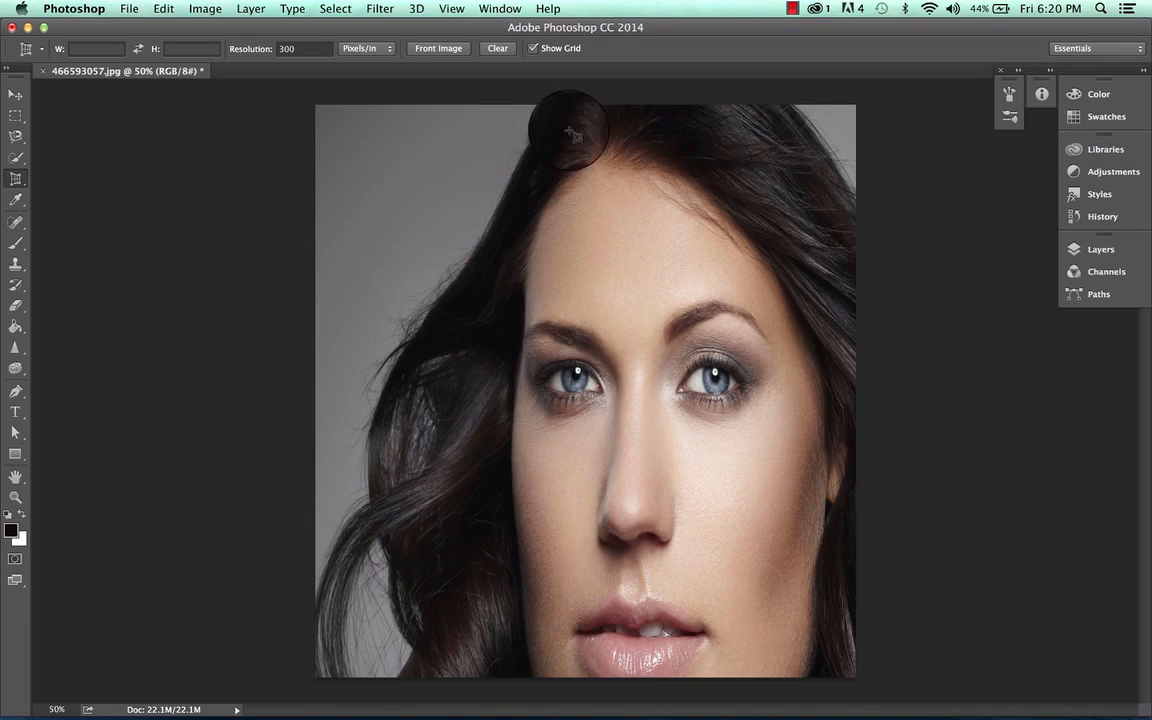
key(super+z)
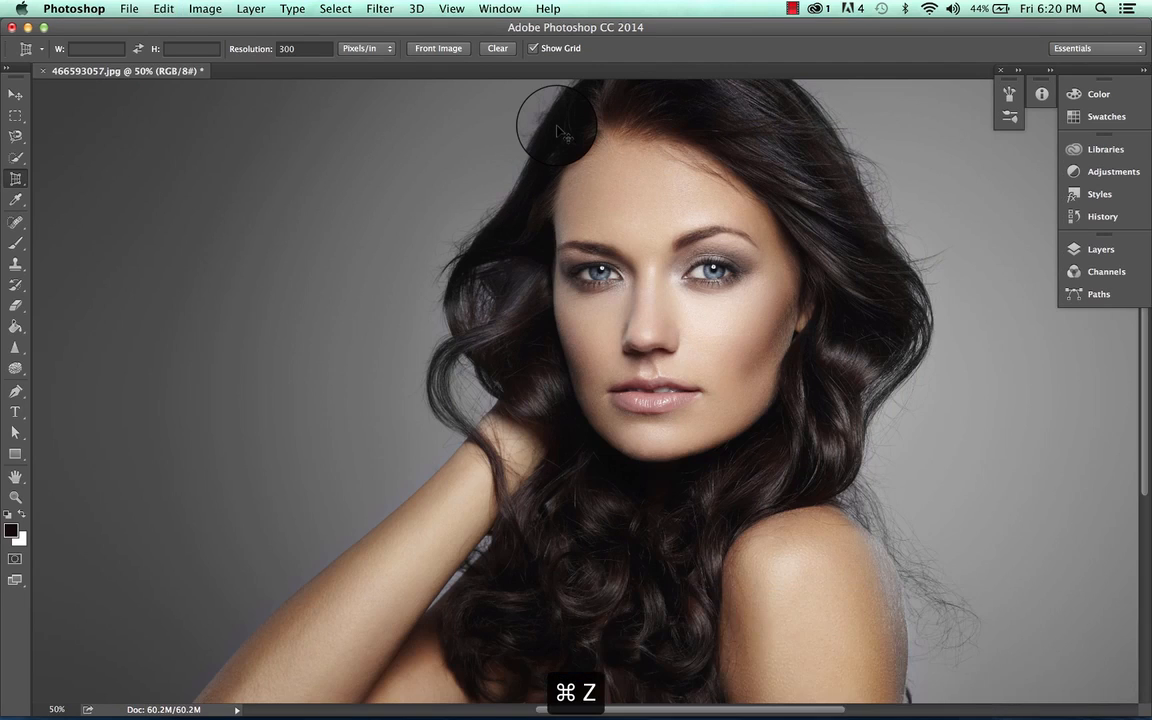
- Draw an upright rectangular perspective crop from above the head to below the chin and apply it
scroll(558, 128, right, 4)
scroll(562, 130, up, 3)
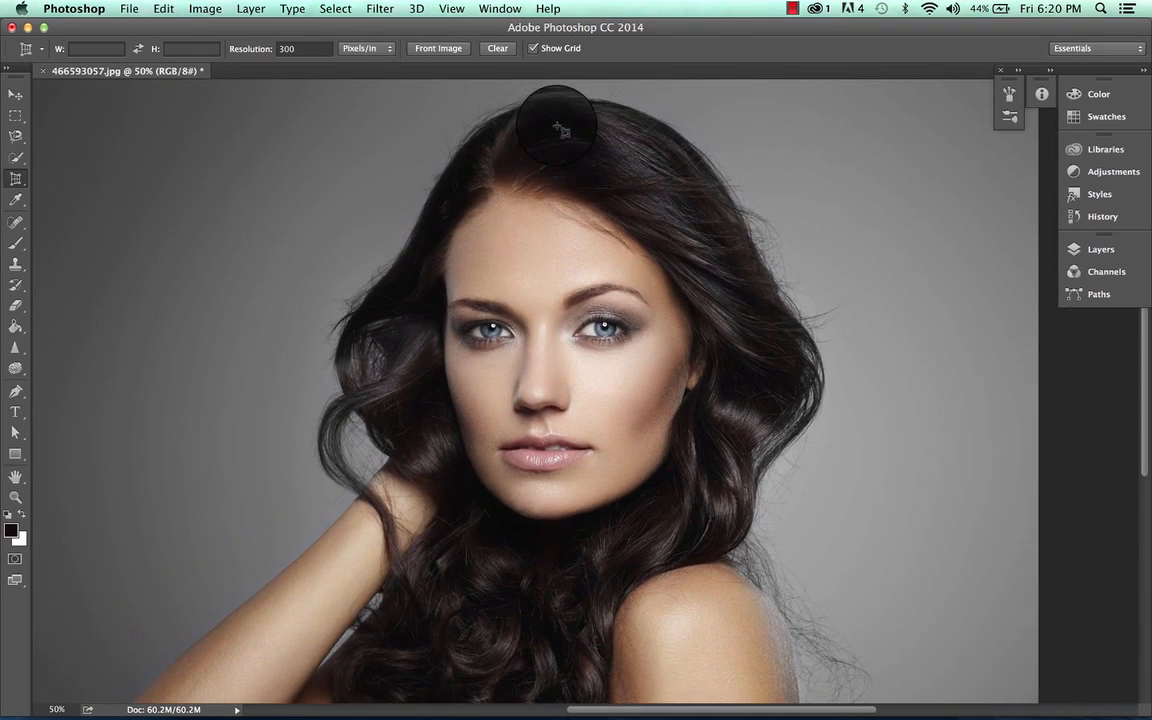
drag(396, 88, 742, 539)
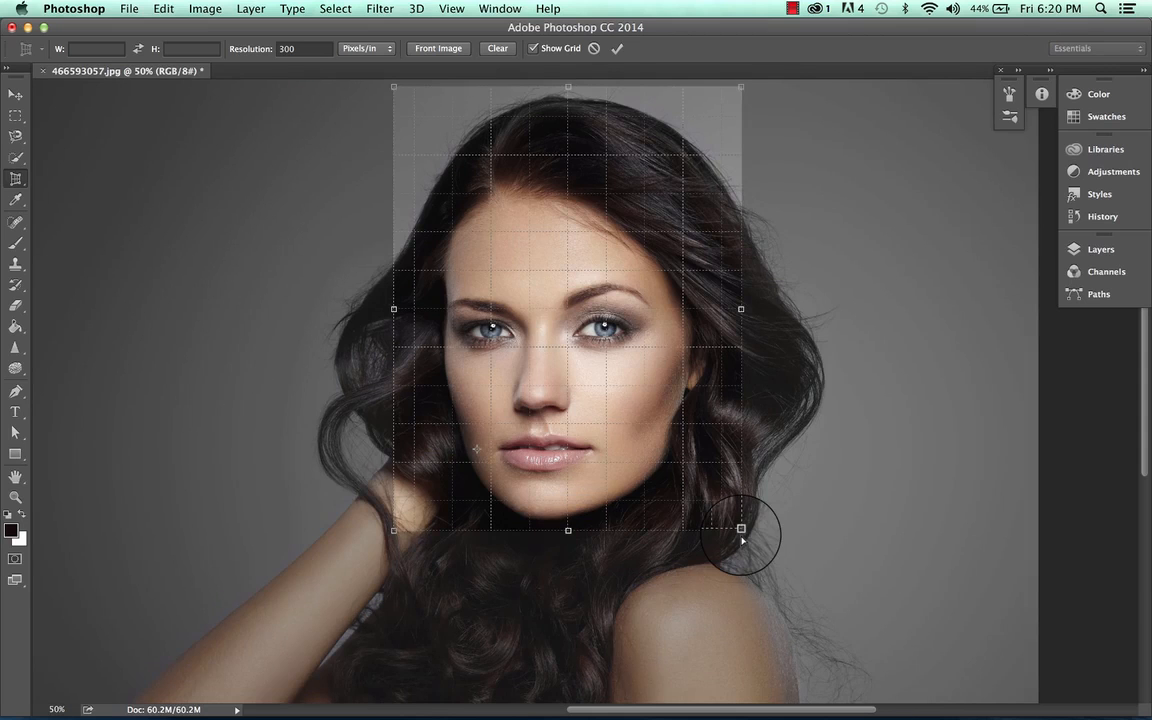
click(618, 48)
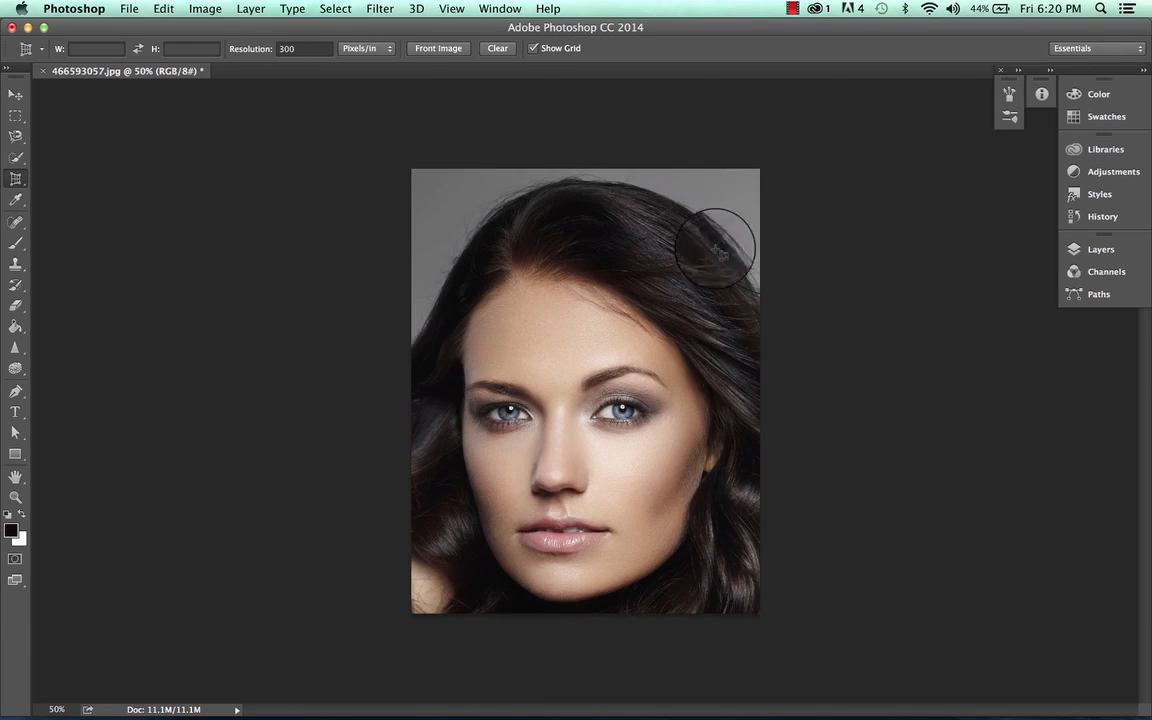
- Undo the rectangular crop to restore the full image
click(22, 177)
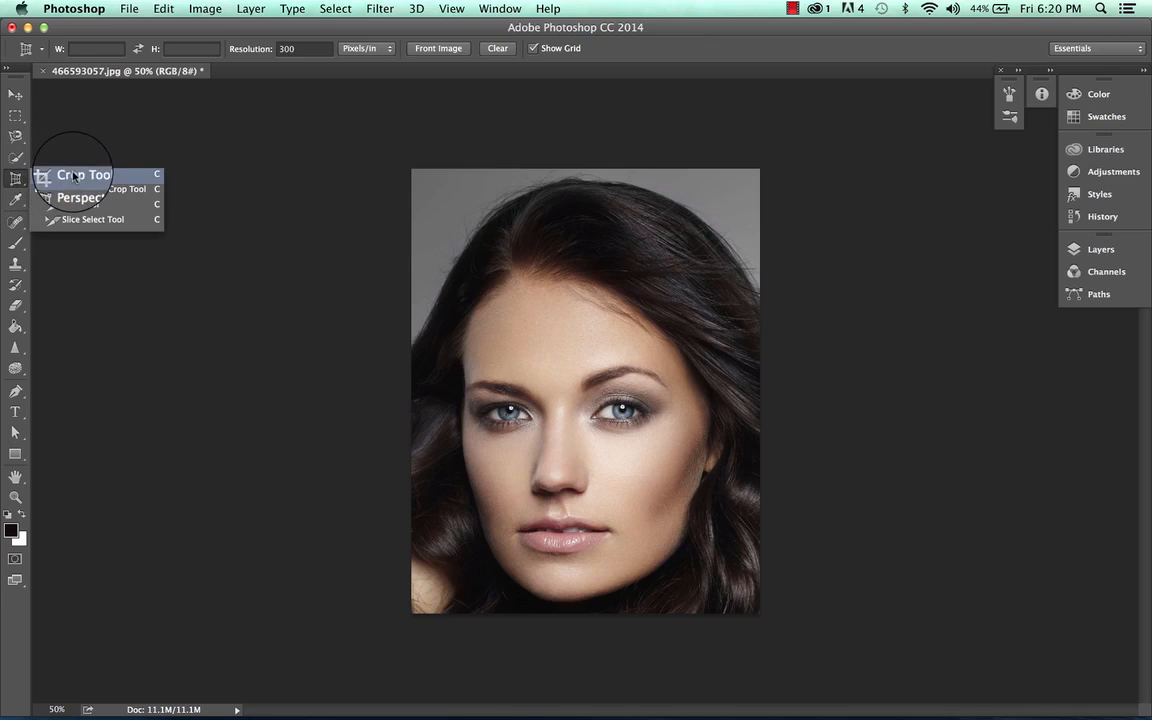
click(274, 118)
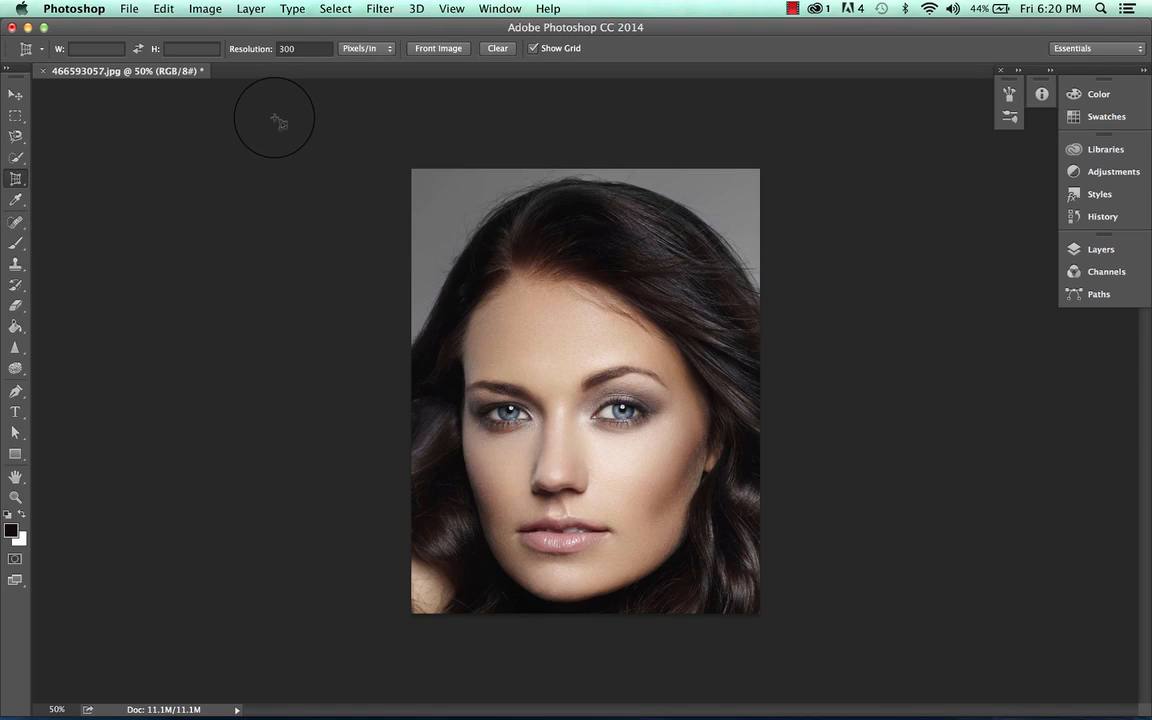
key(super+z)
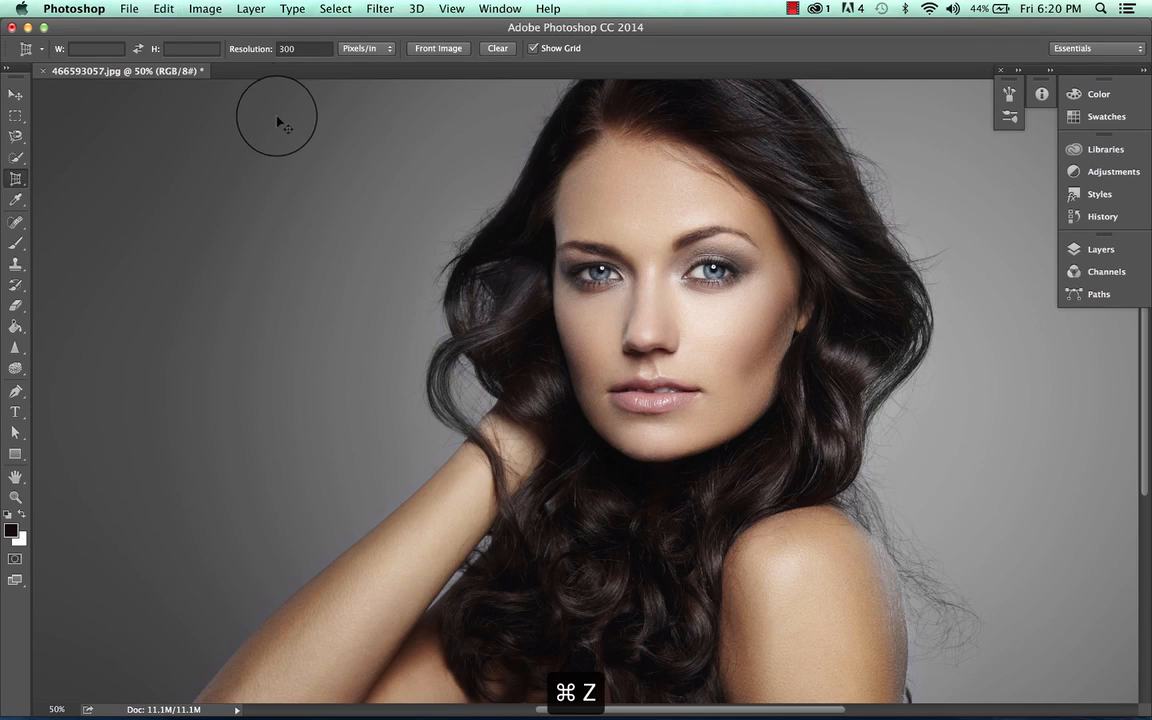
- Place four corner points to form an irregular perspective crop area from the backdrop across the face, and rotate it clockwise
click(29, 52)
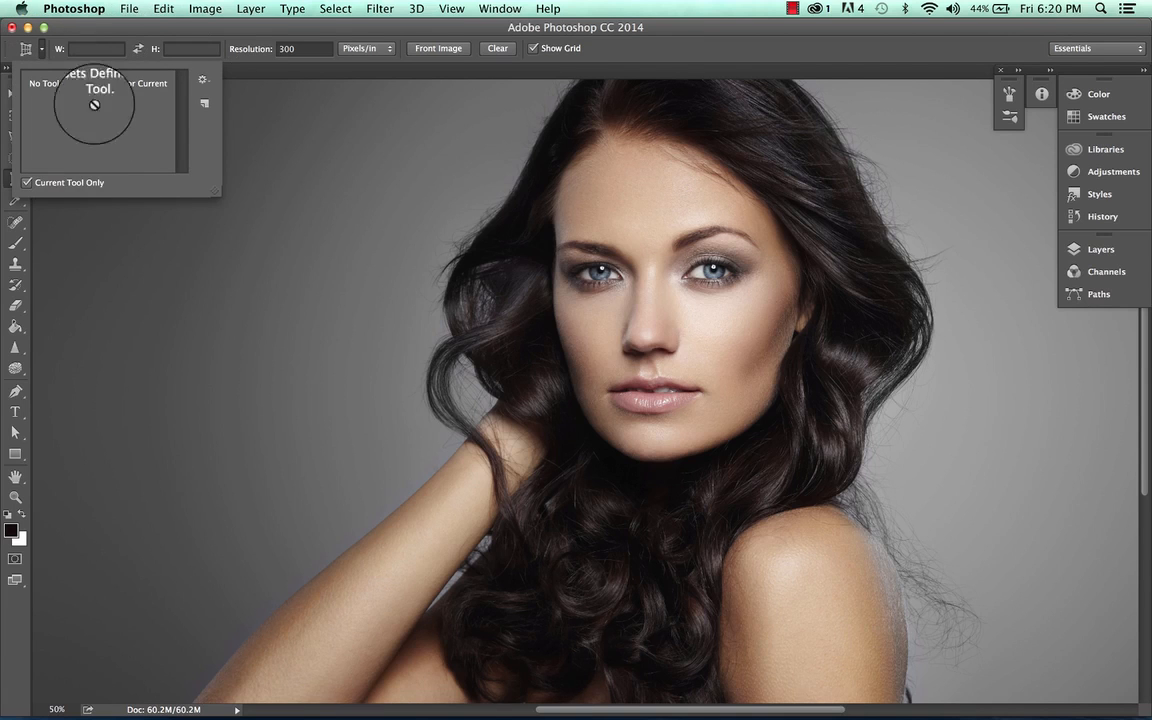
click(379, 96)
drag(108, 48, 222, 212)
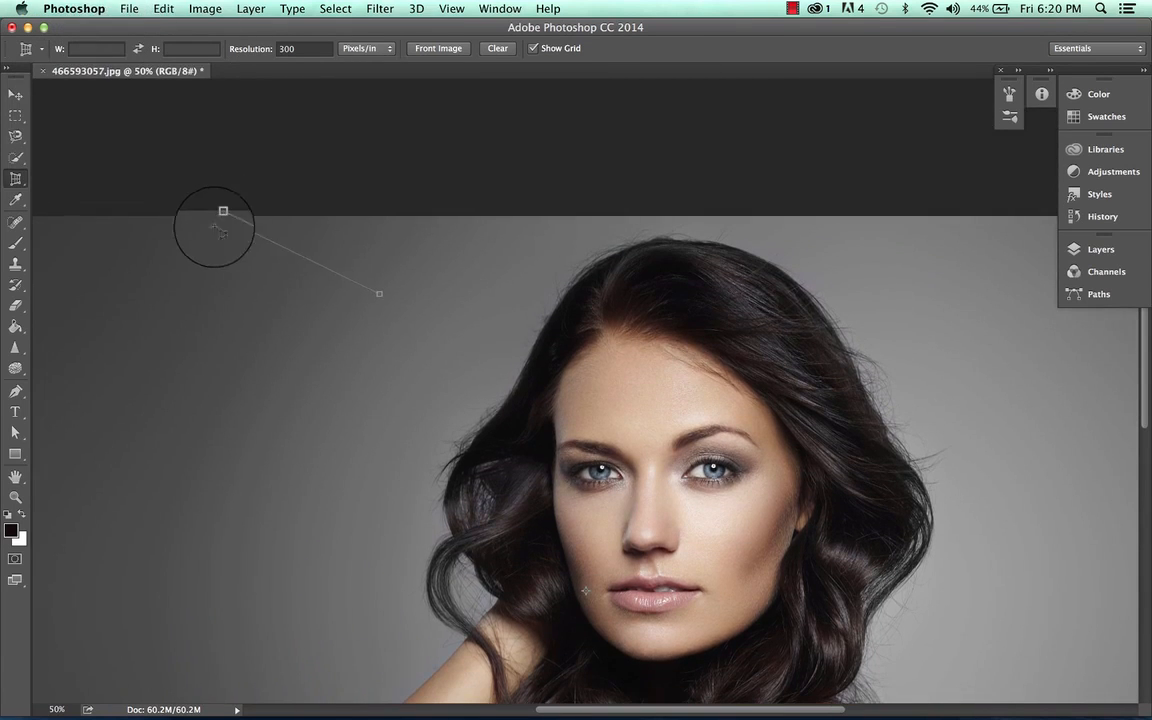
click(114, 290)
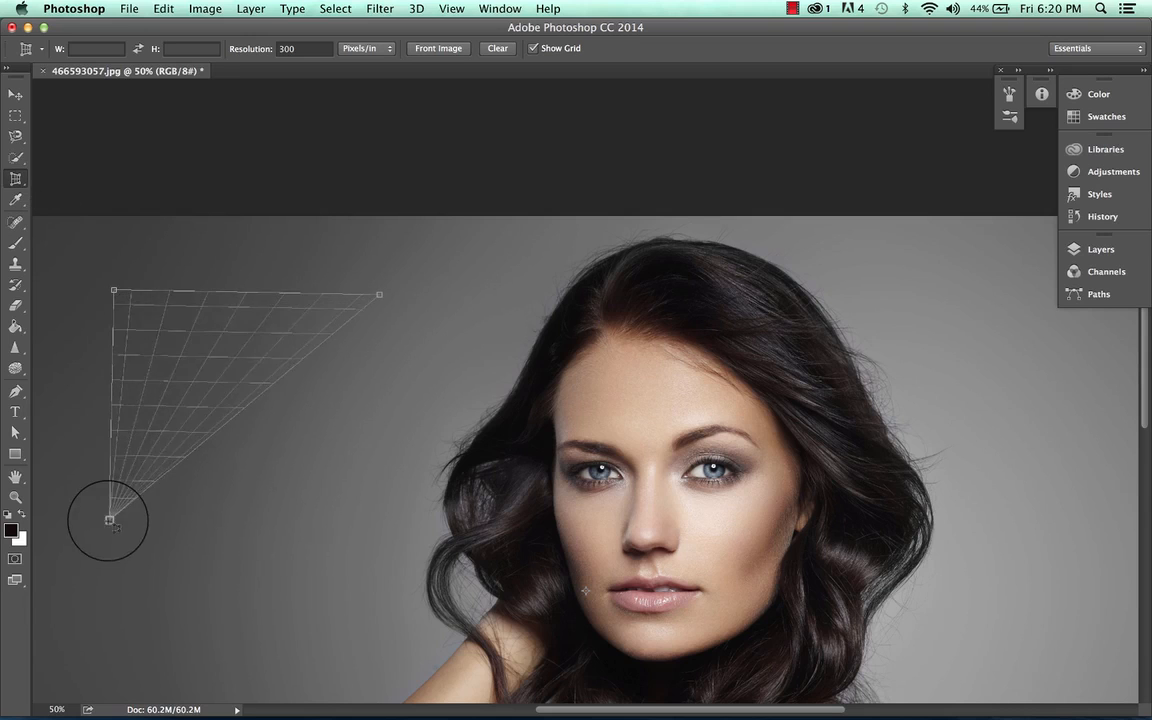
click(102, 608)
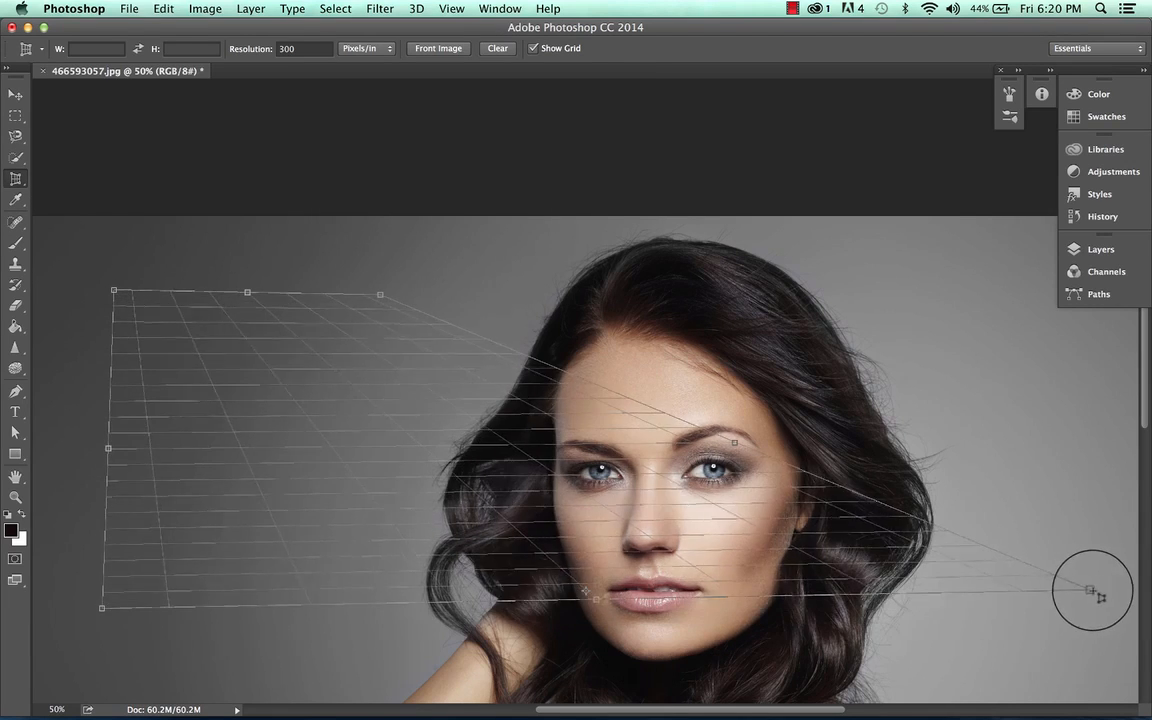
click(1095, 594)
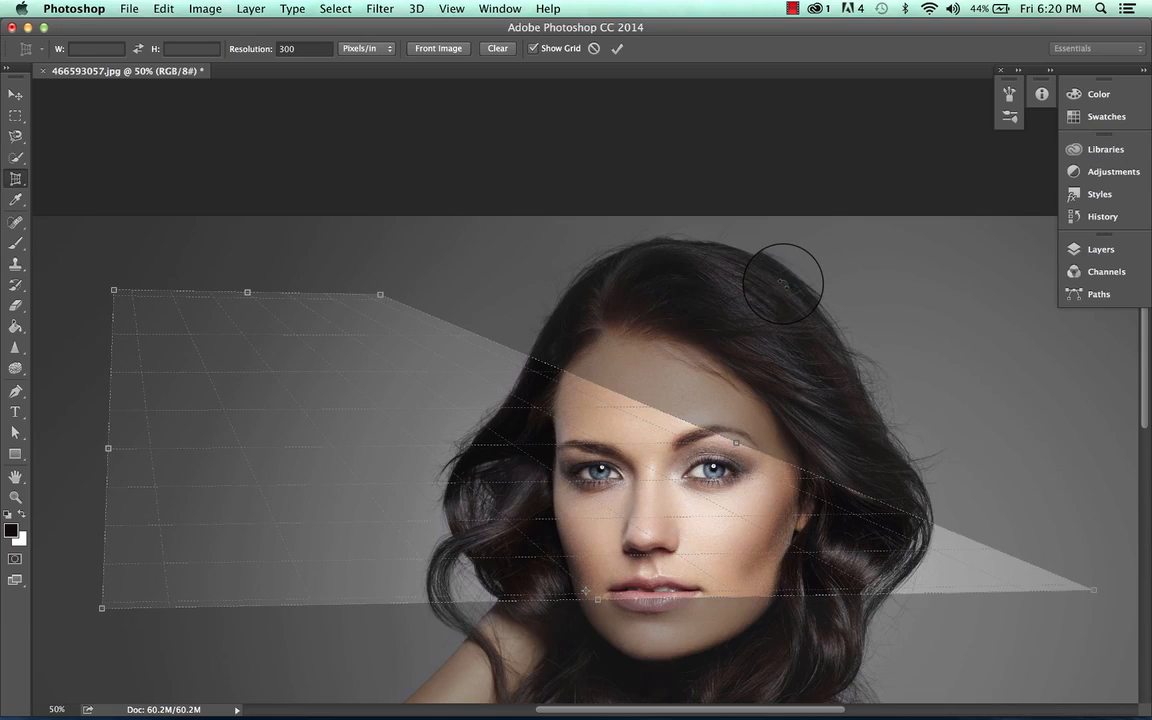
drag(494, 293, 1045, 688)
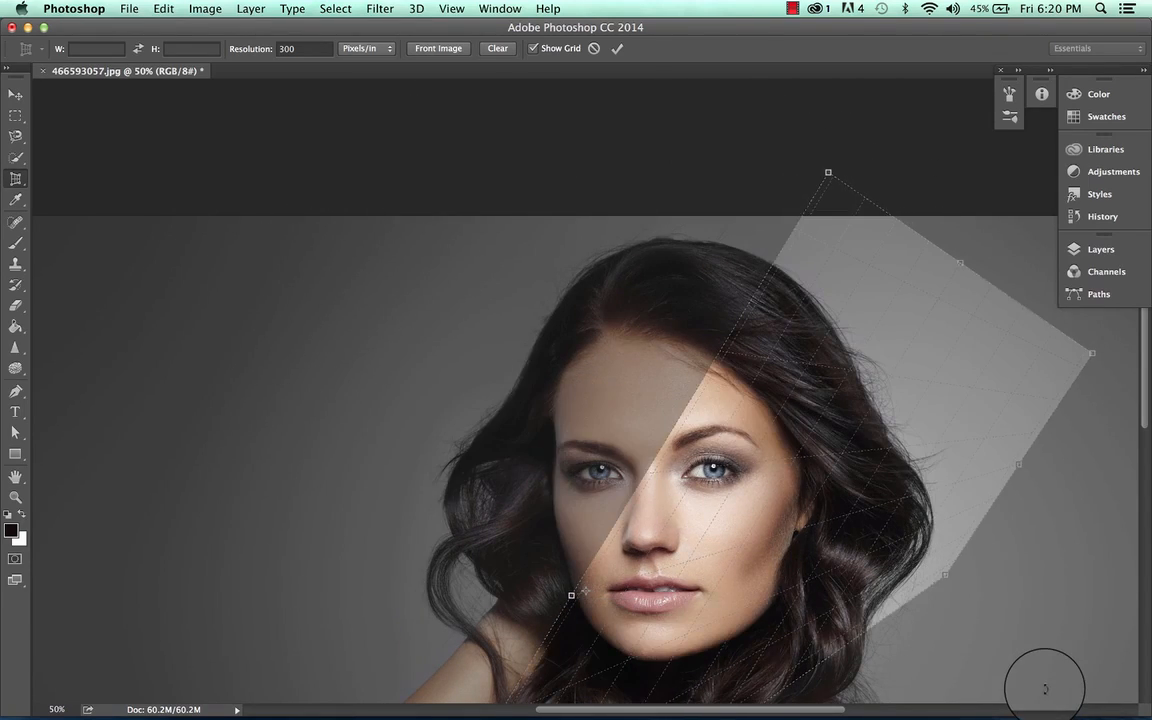
- Move the rotated perspective crop area across to the backdrop and the opposite side of the face, and apply the crop
drag(852, 456, 601, 469)
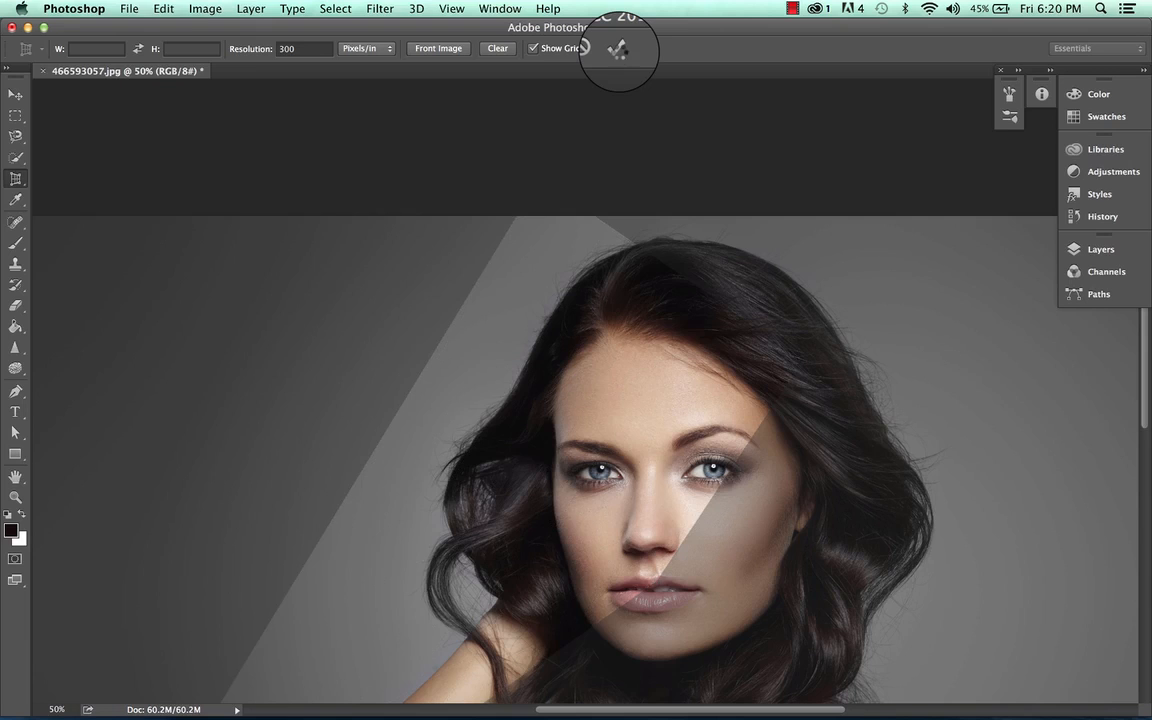
click(617, 48)
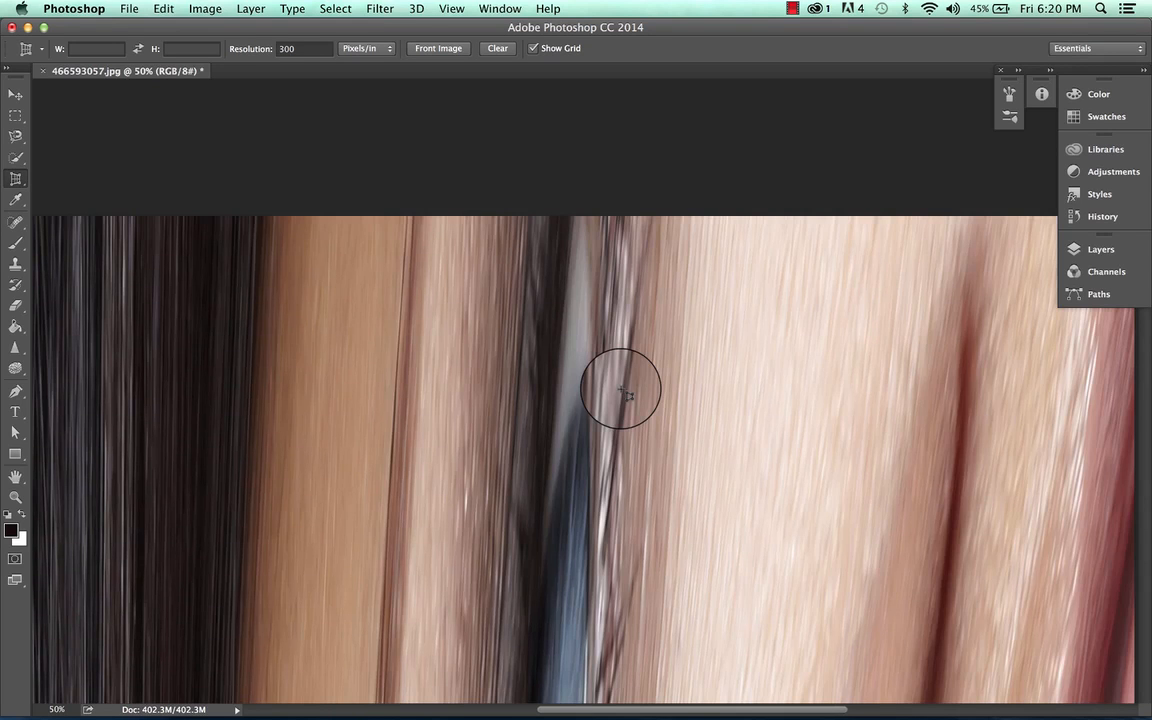
key(super+minus)
key(super+minus)
key(super+minus)
key(super+minus)
key(super+minus)
key(super+minus)
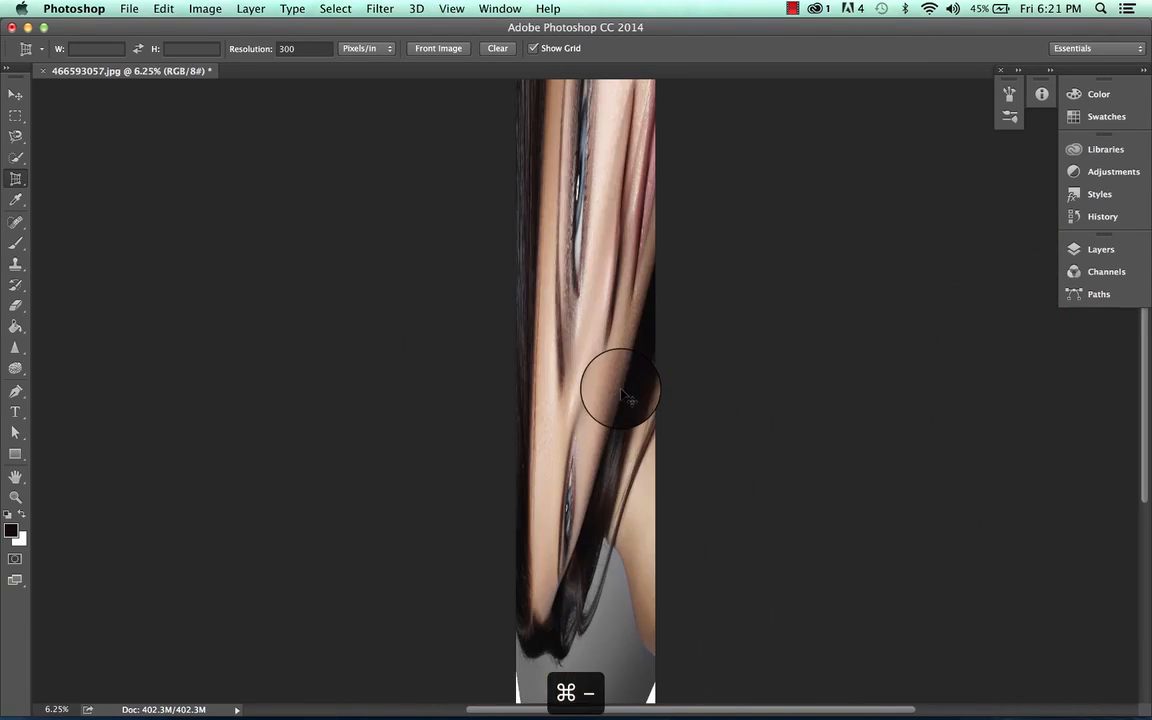
key(super+minus)
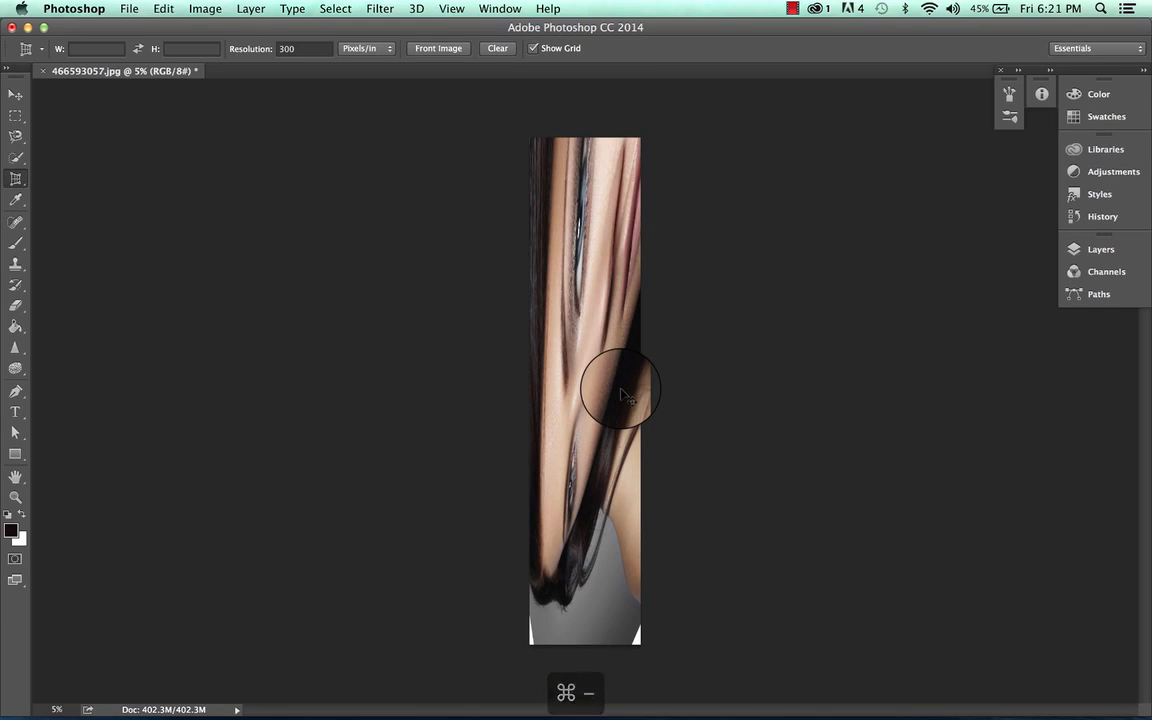
key(super+plus)
key(super+plus)
key(super+minus)
key(super+minus)
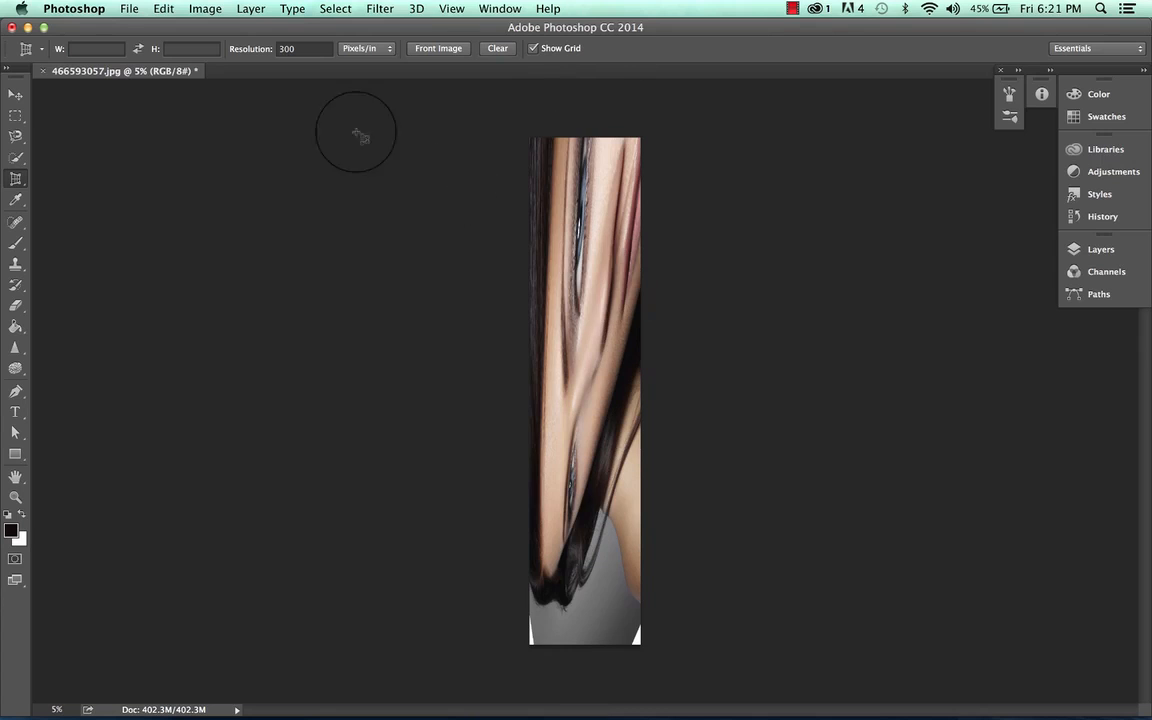
- Undo the rotated perspective crop to restore the full portrait
key(super+z)
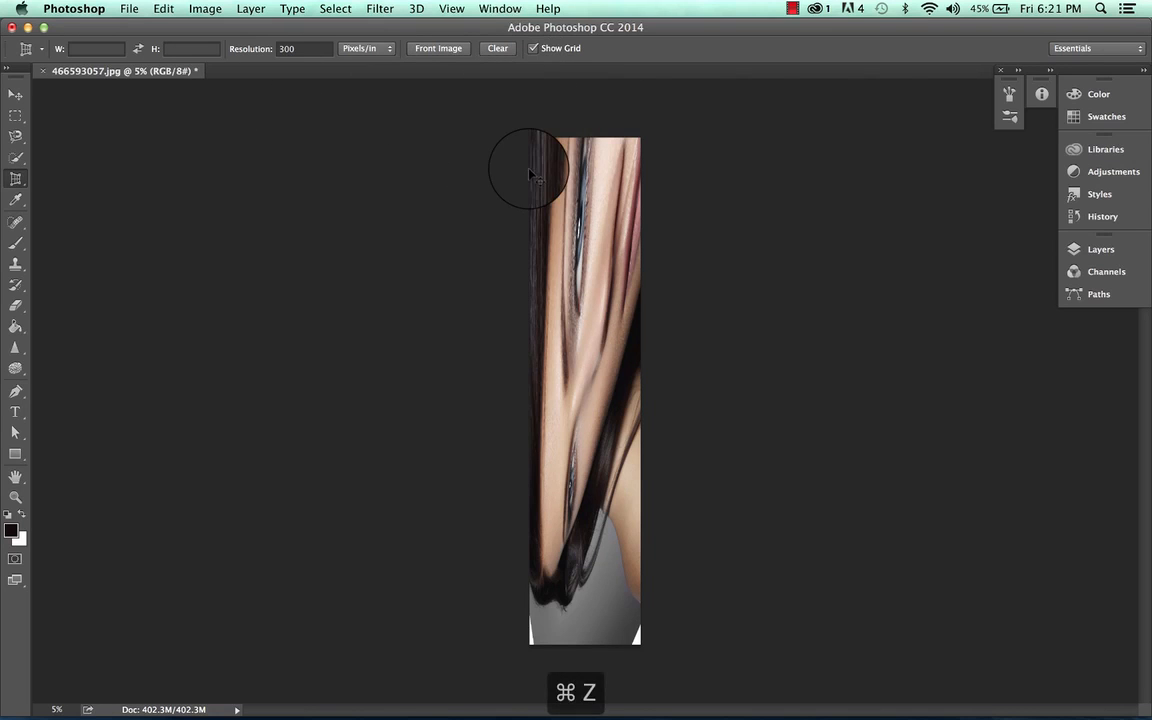
key(super+z)
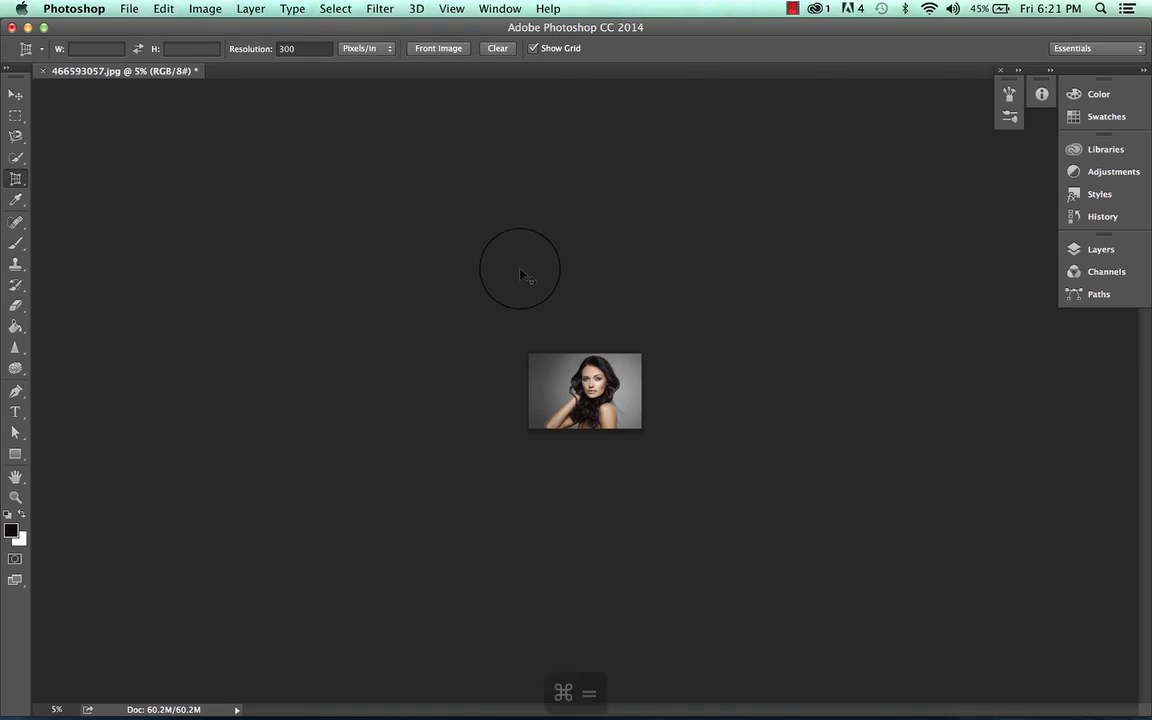
key(super+equal)
key(super+equal)
key(super+equal)
key(super+equal)
key(super+equal)
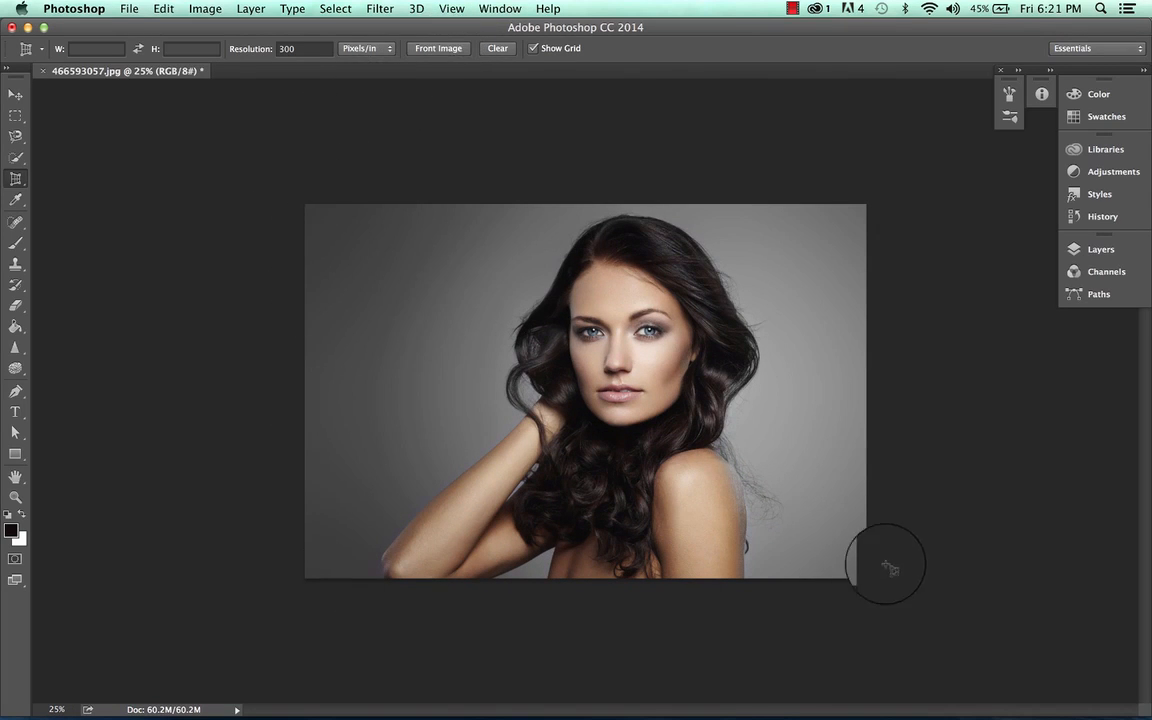
- Load the front image's dimensions and resolution into the crop settings, and check them against the document's image size without changing it
click(452, 52)
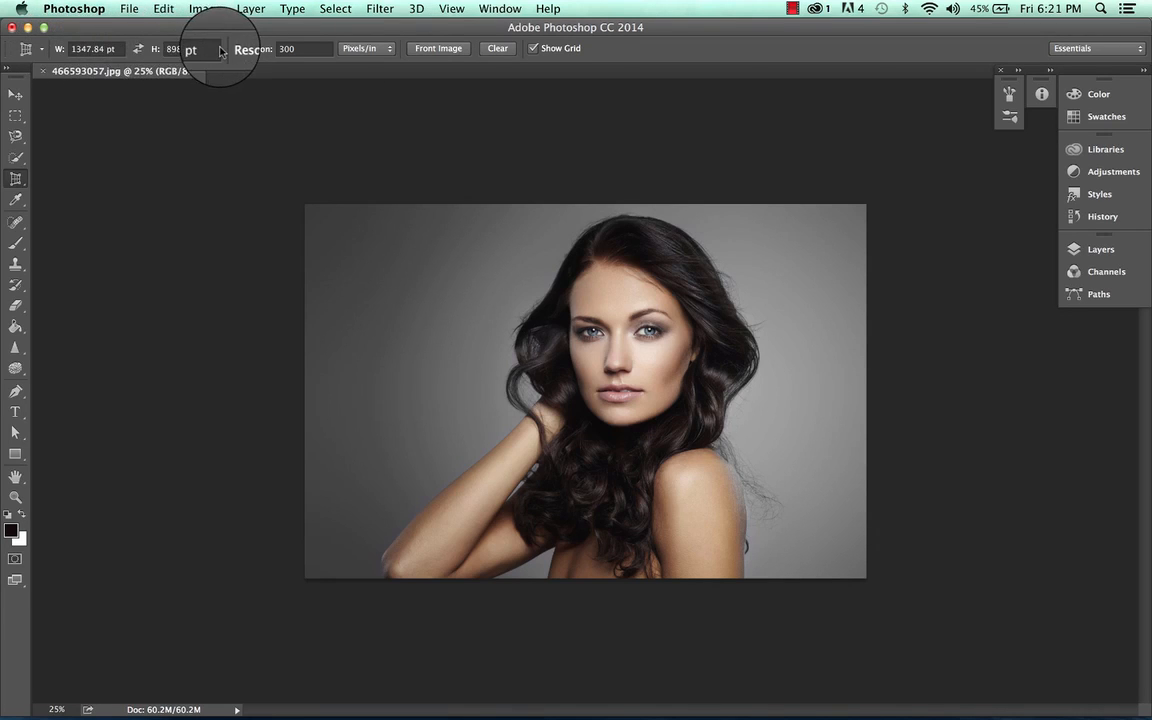
click(206, 8)
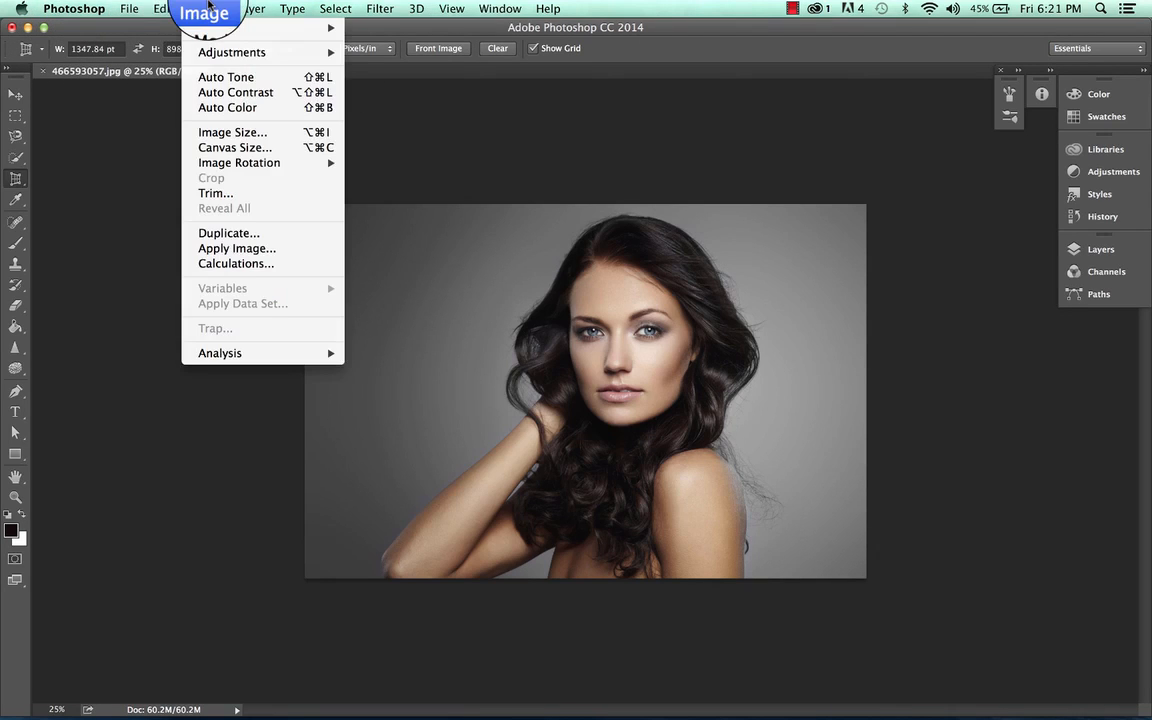
click(222, 132)
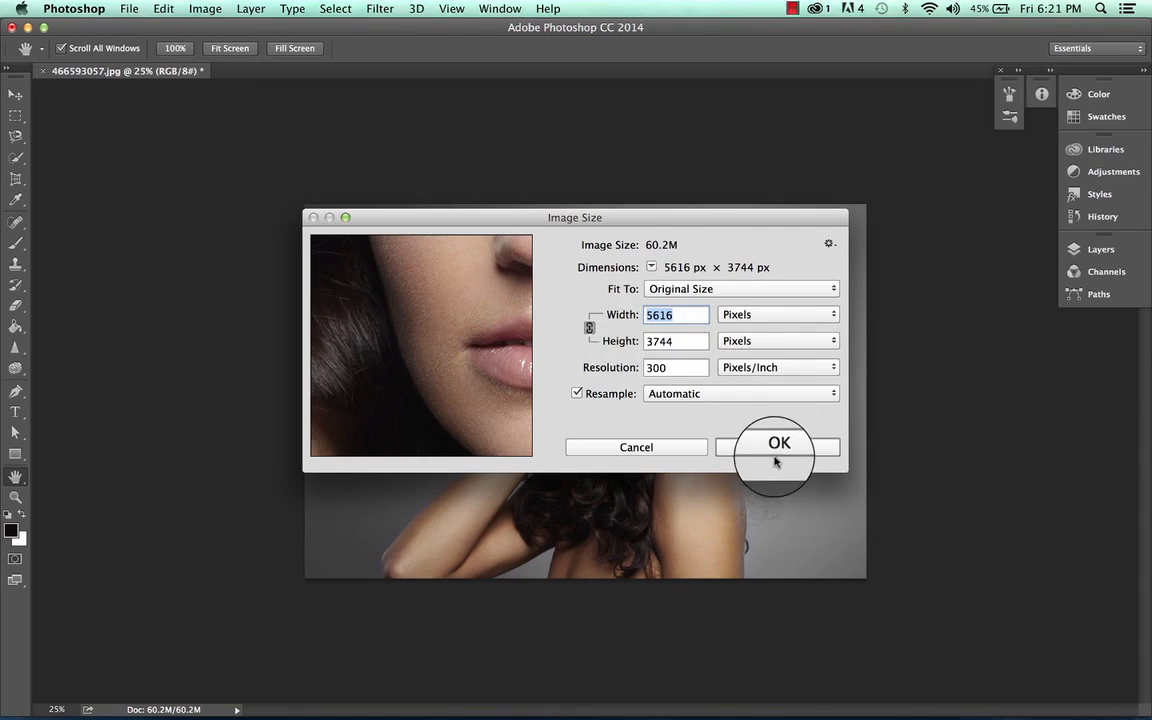
click(658, 446)
key(c)
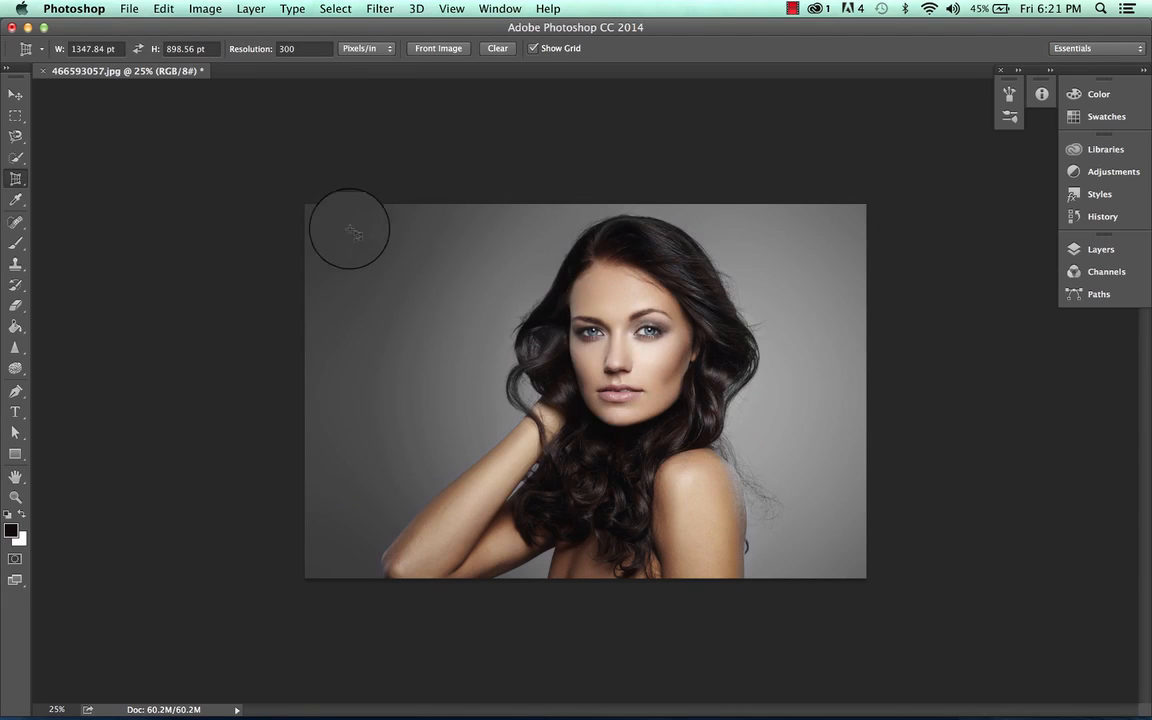
- Crop the portrait to a large rectangle just inside the photo's edges, with the resolution set to 120.11 Pixels/cm
mouse_move(342, 225)
mouse_down()
mouse_move(585, 390)
mouse_move(746, 462)
mouse_move(820, 546)
mouse_move(835, 545)
mouse_up()
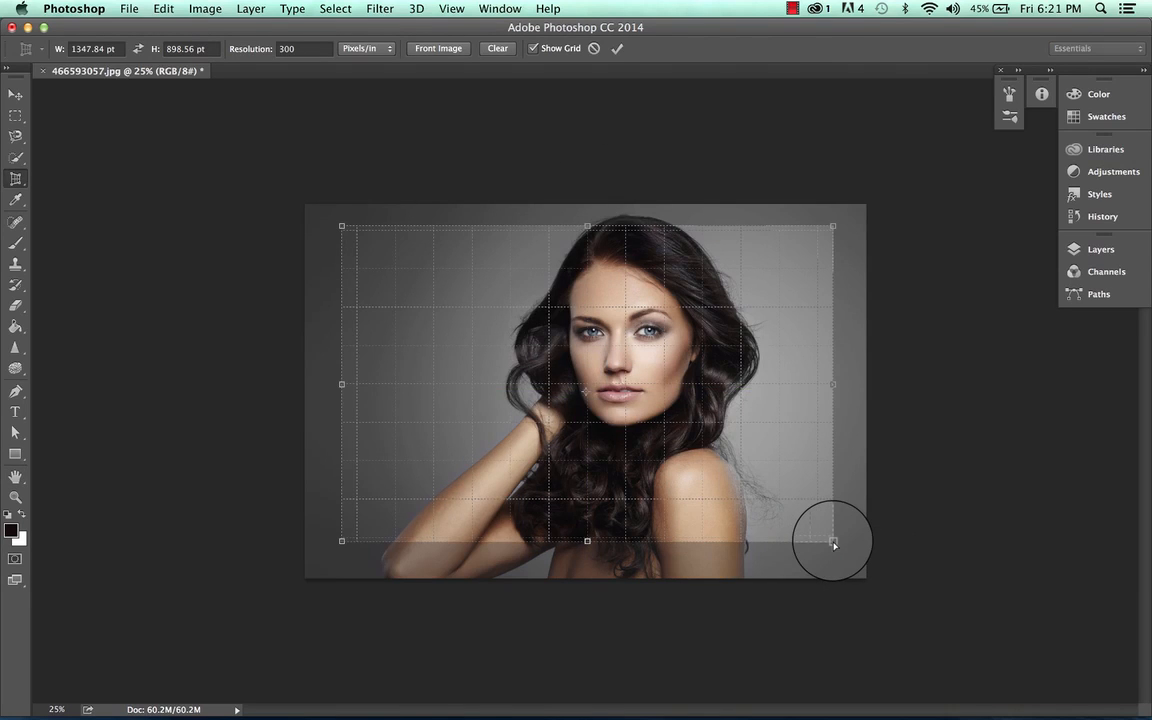
click(377, 48)
click(382, 62)
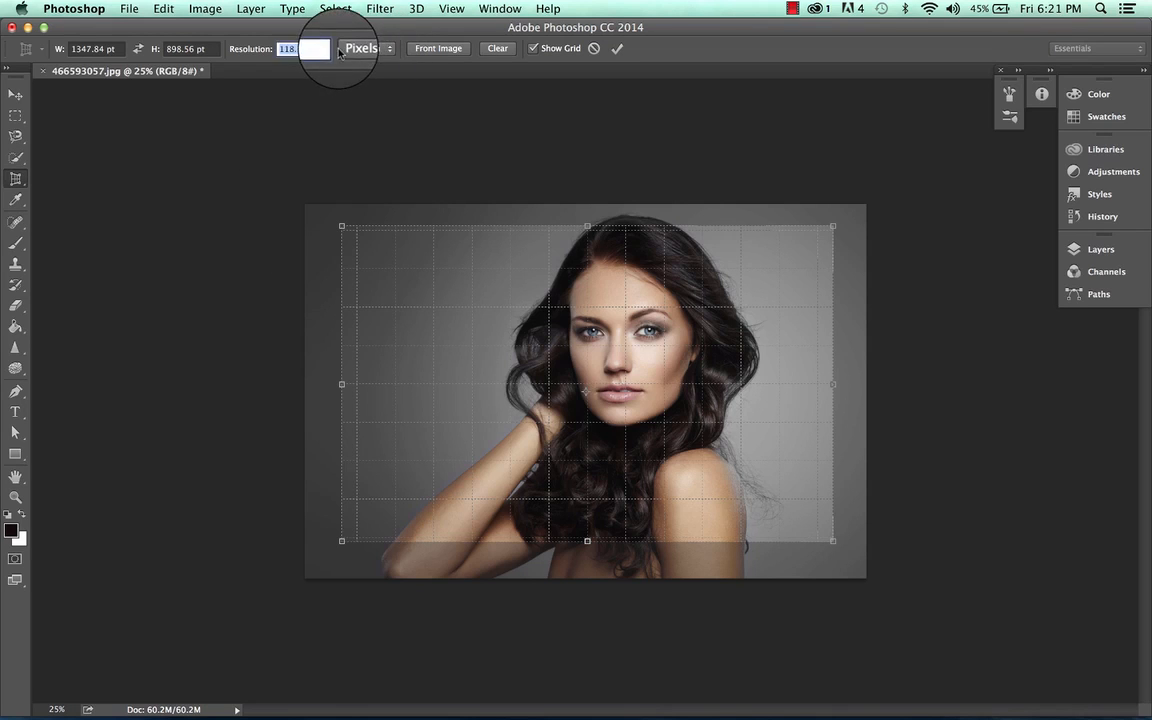
click(357, 48)
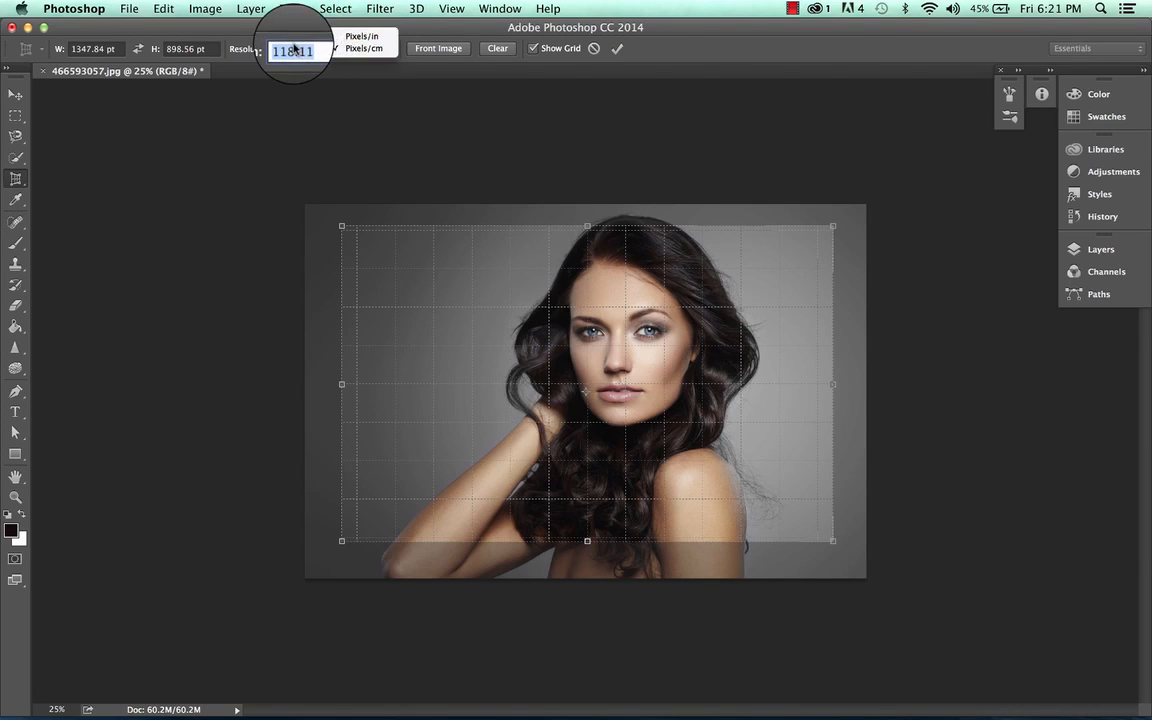
click(357, 48)
click(291, 48)
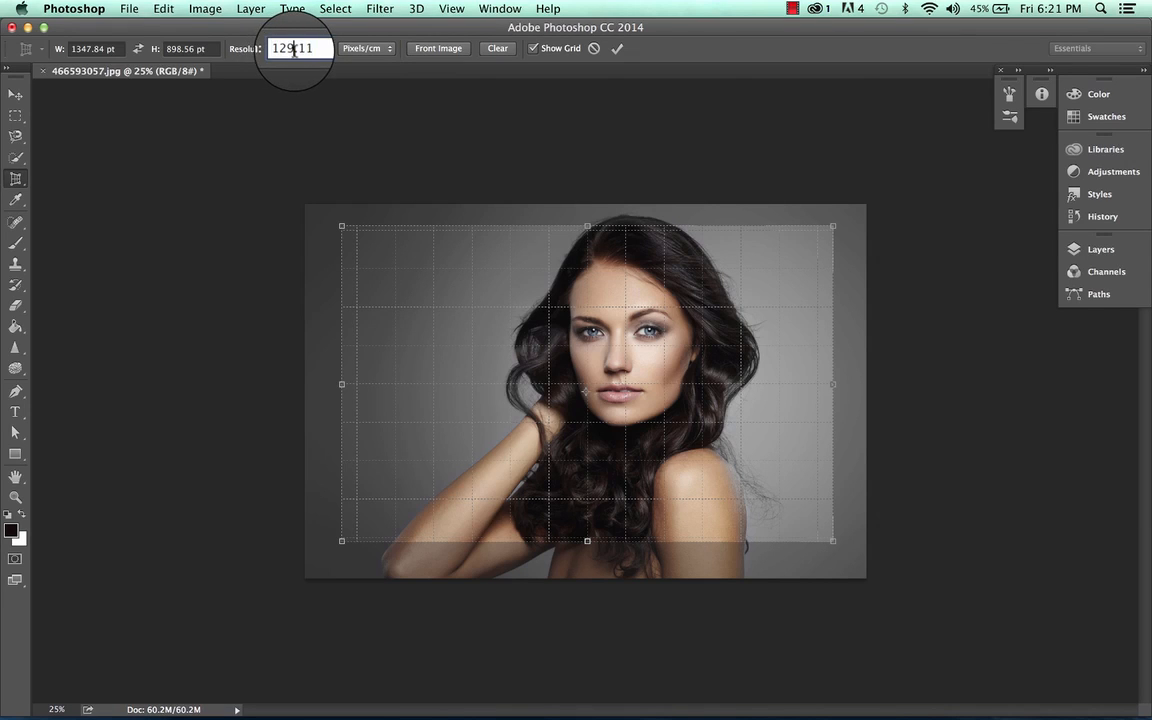
key(BackSpace)
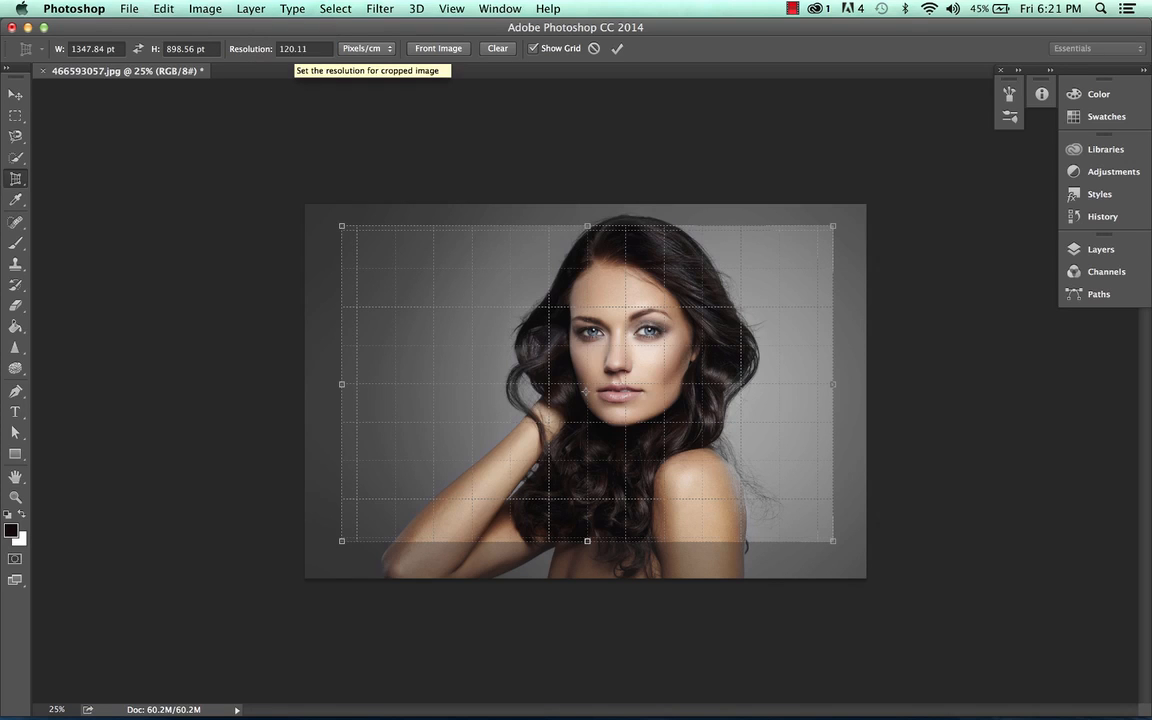
click(617, 50)
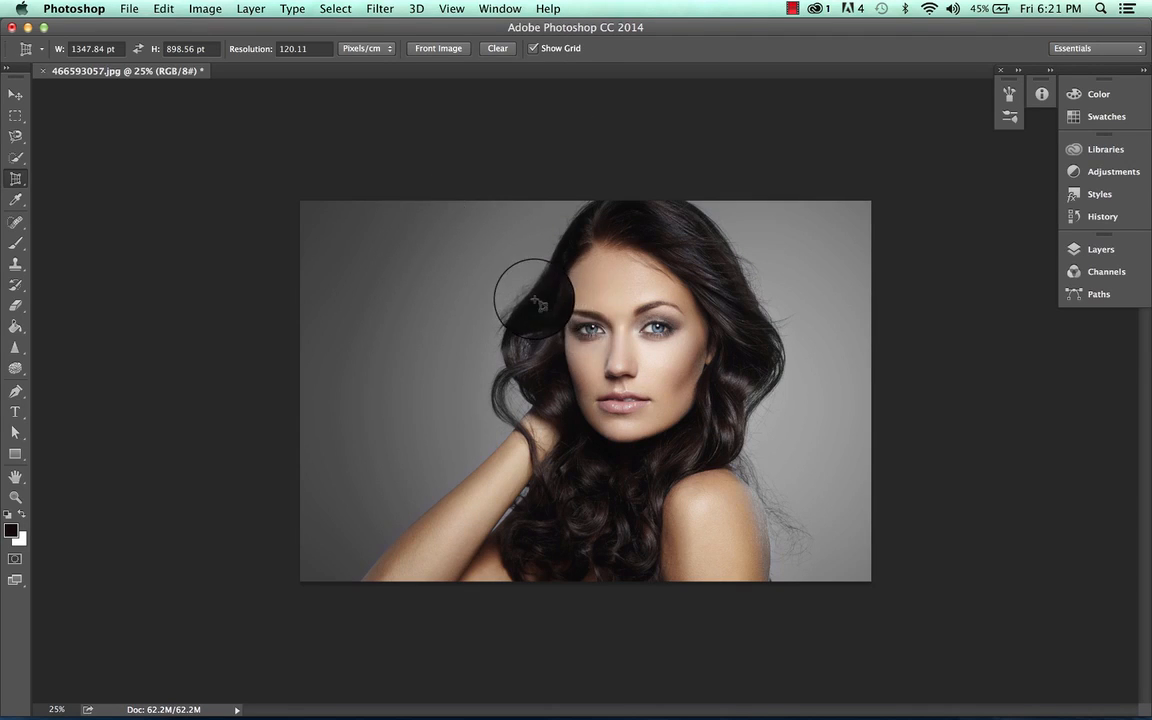
- Try a narrow perspective crop across the eyes with its two upper corners shifted toward the left backdrop, and undo it
drag(535, 300, 716, 347)
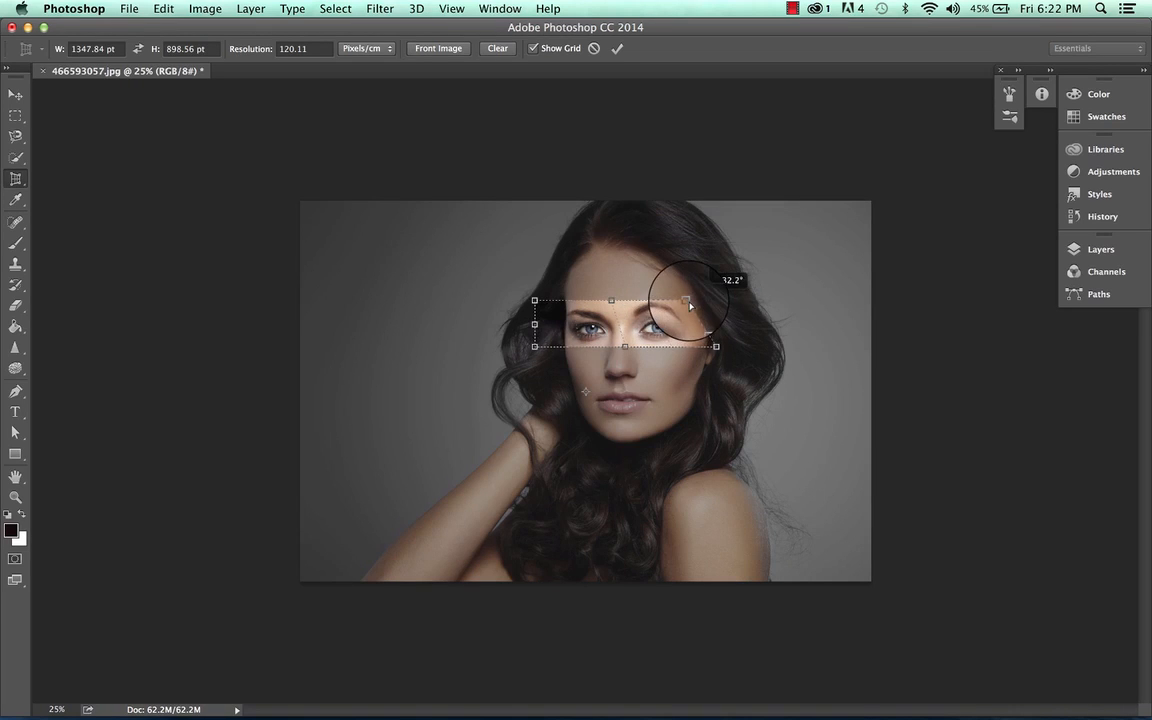
drag(690, 306, 657, 301)
drag(535, 300, 489, 302)
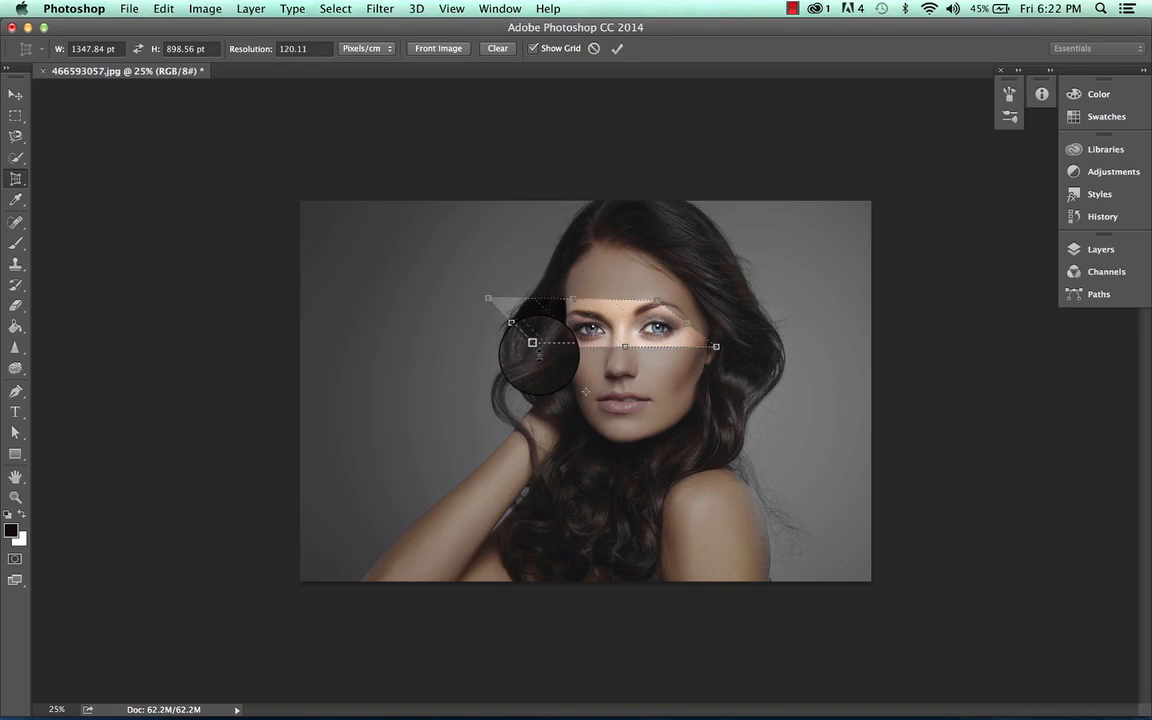
click(617, 50)
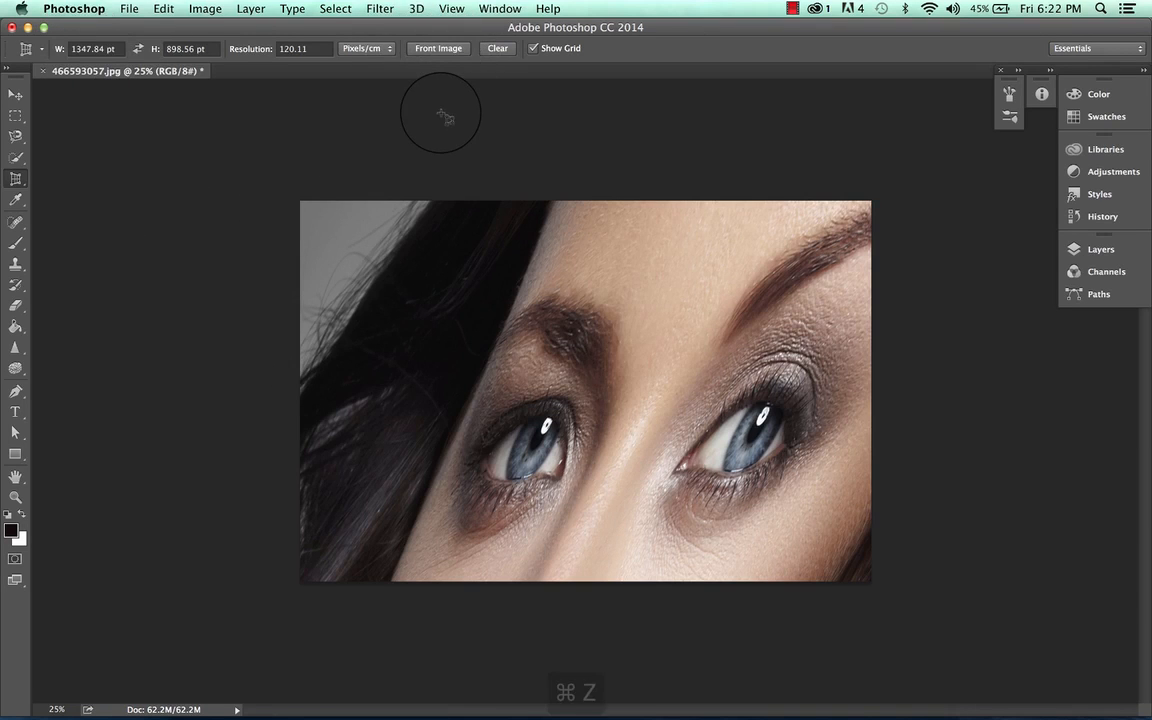
key(super+z)
- Apply a wide perspective crop around the face, entering 900.84 pt width and 820.56 pt height and swapping the two values
drag(384, 253, 826, 483)
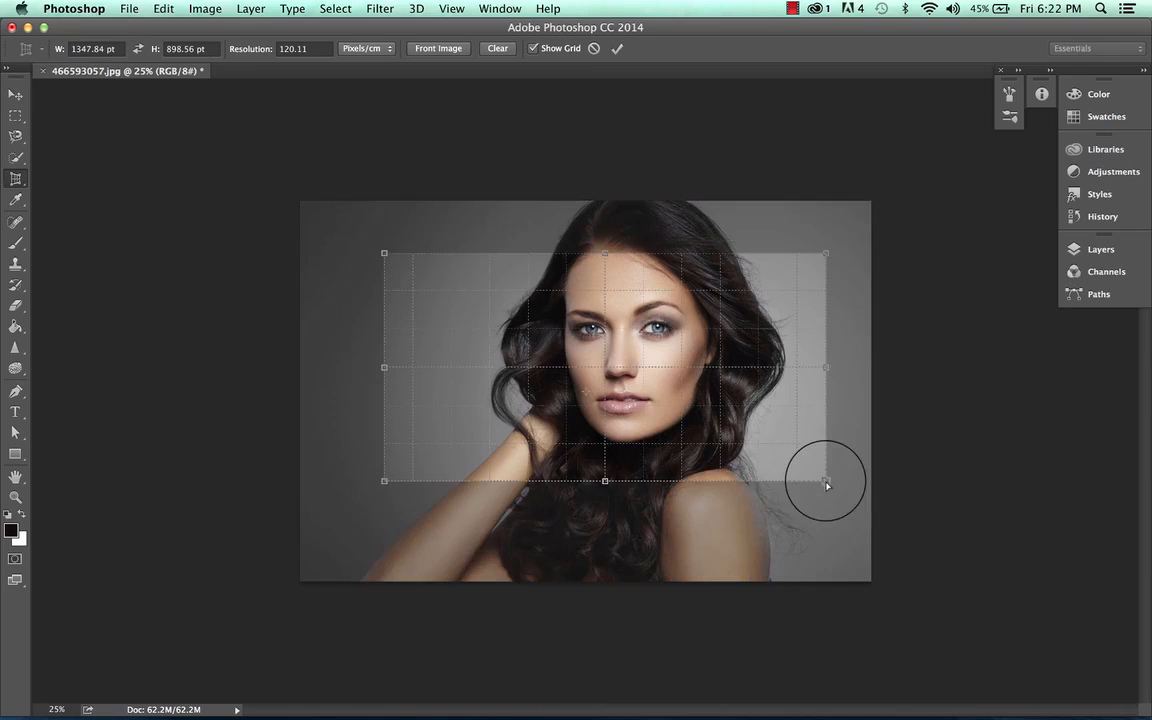
click(90, 48)
double_click(90, 48)
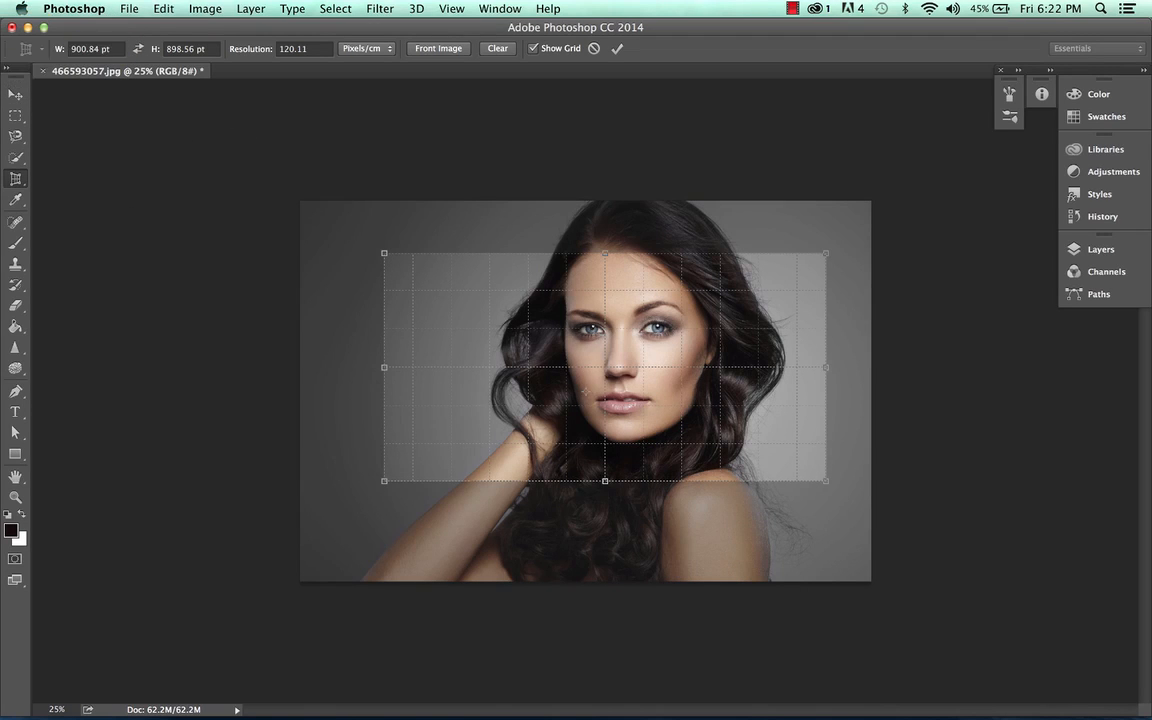
double_click(172, 49)
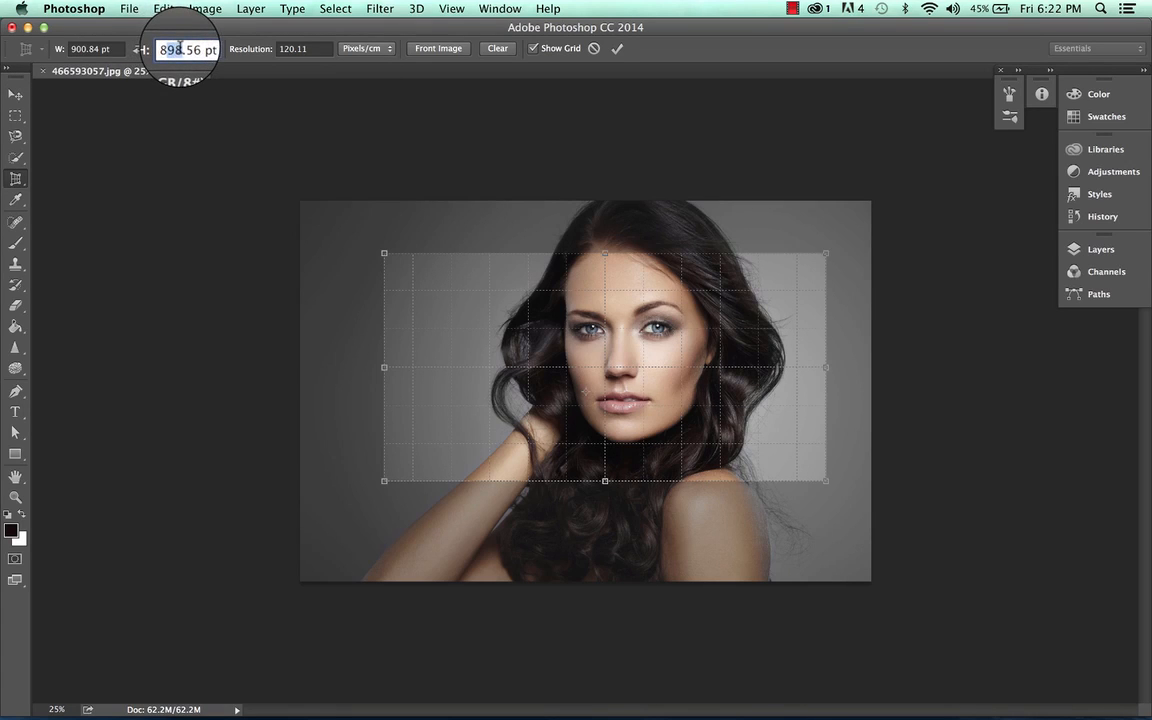
text(82)
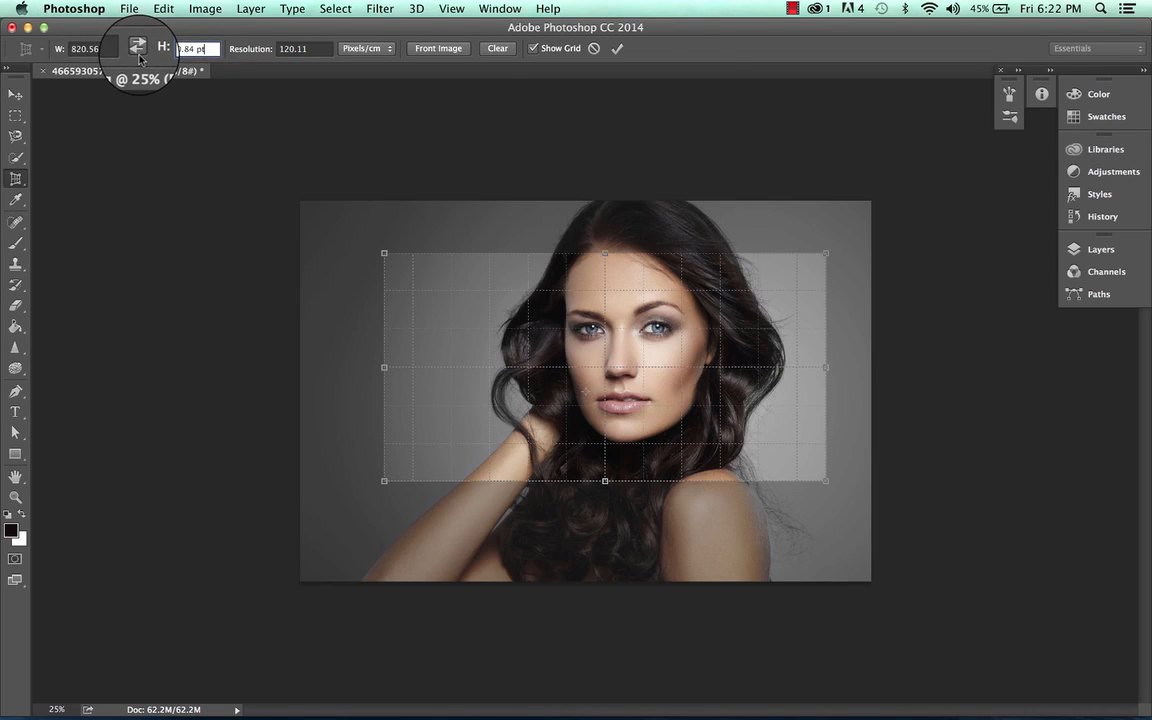
click(617, 49)
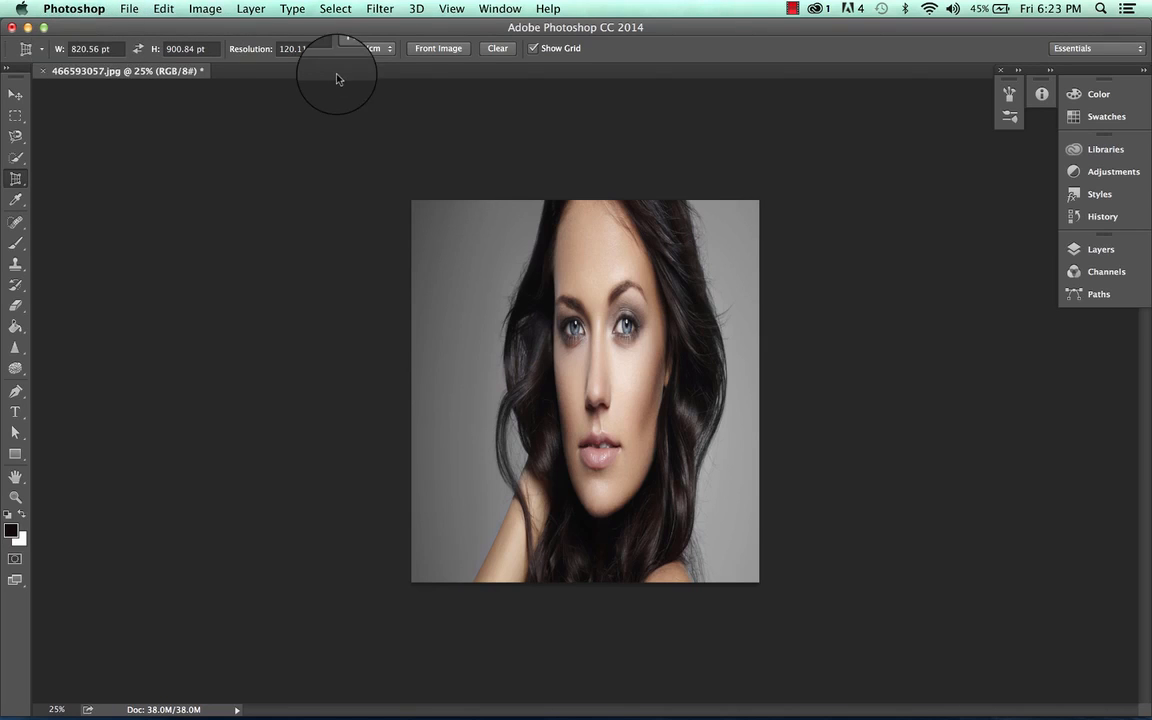
- Load the cropped image's dimensions and resolution into the crop settings, and undo the face crop
click(447, 56)
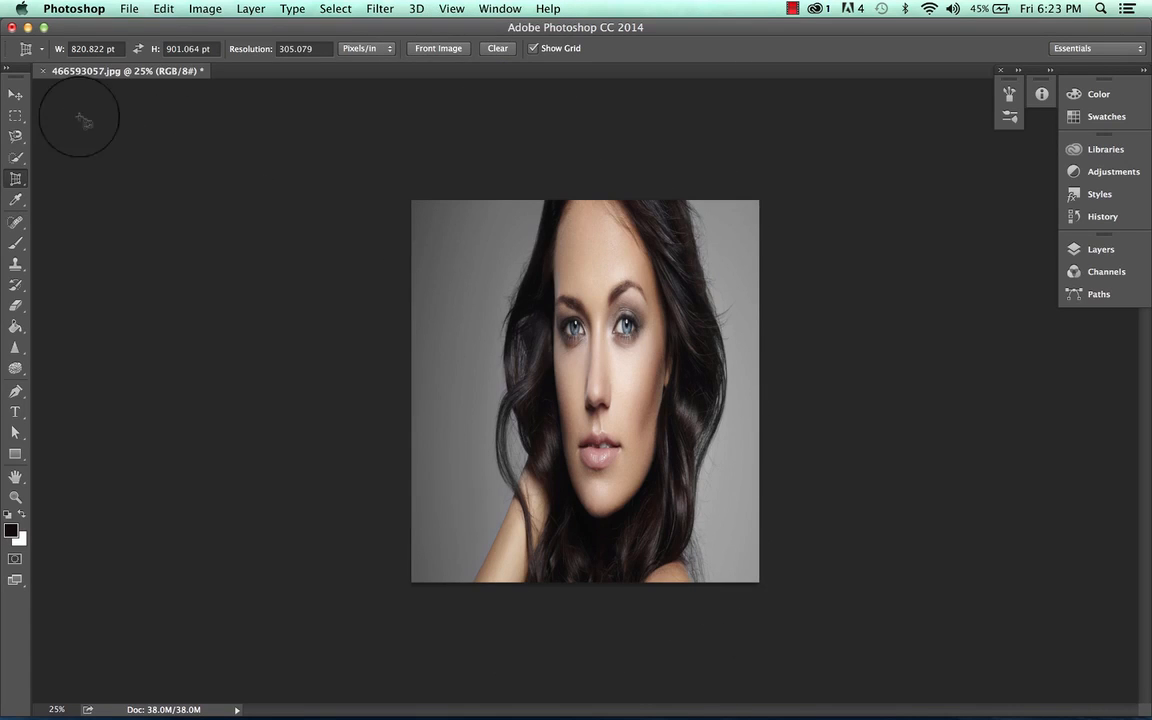
key(super+z)
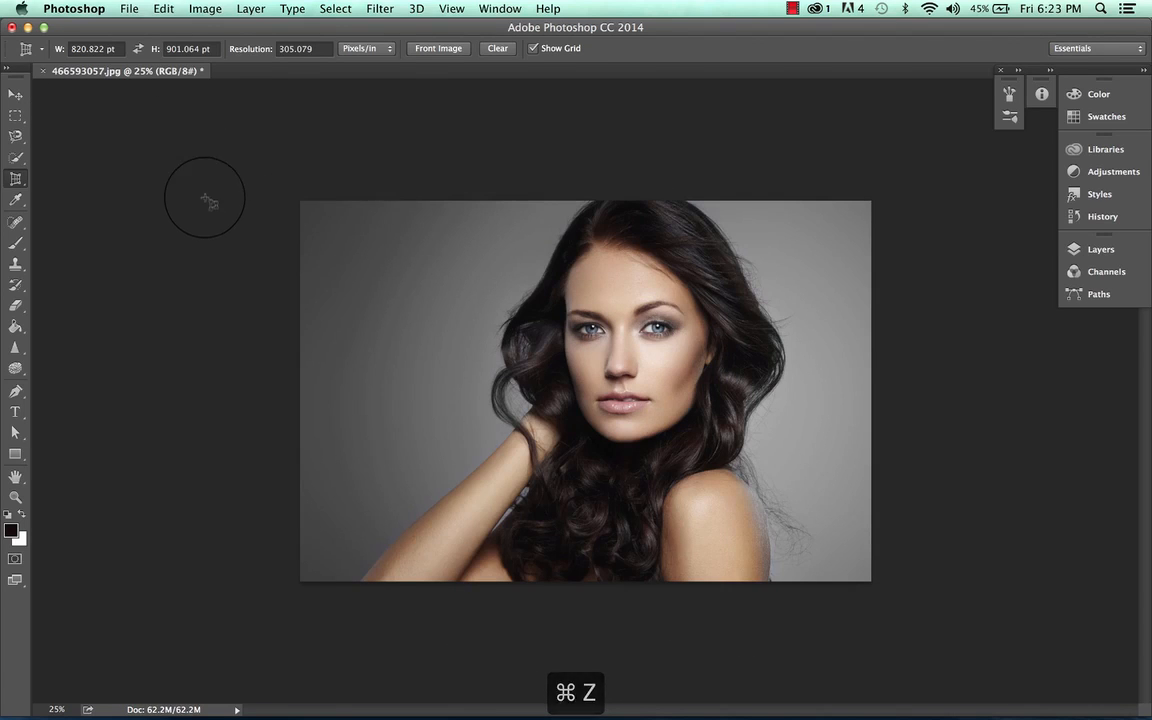
- Crop most of the portrait with a rectangular perspective crop set to 400.822 pt wide and 400.064 pt high
drag(330, 214, 816, 535)
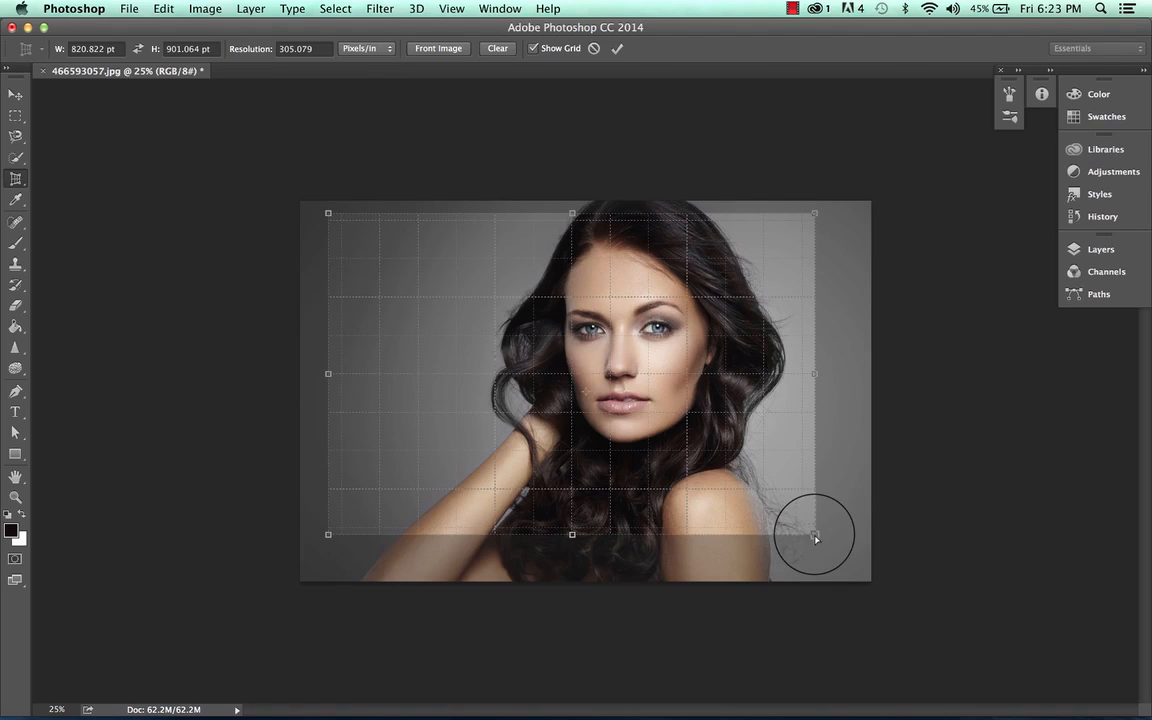
click(86, 48)
text(40)
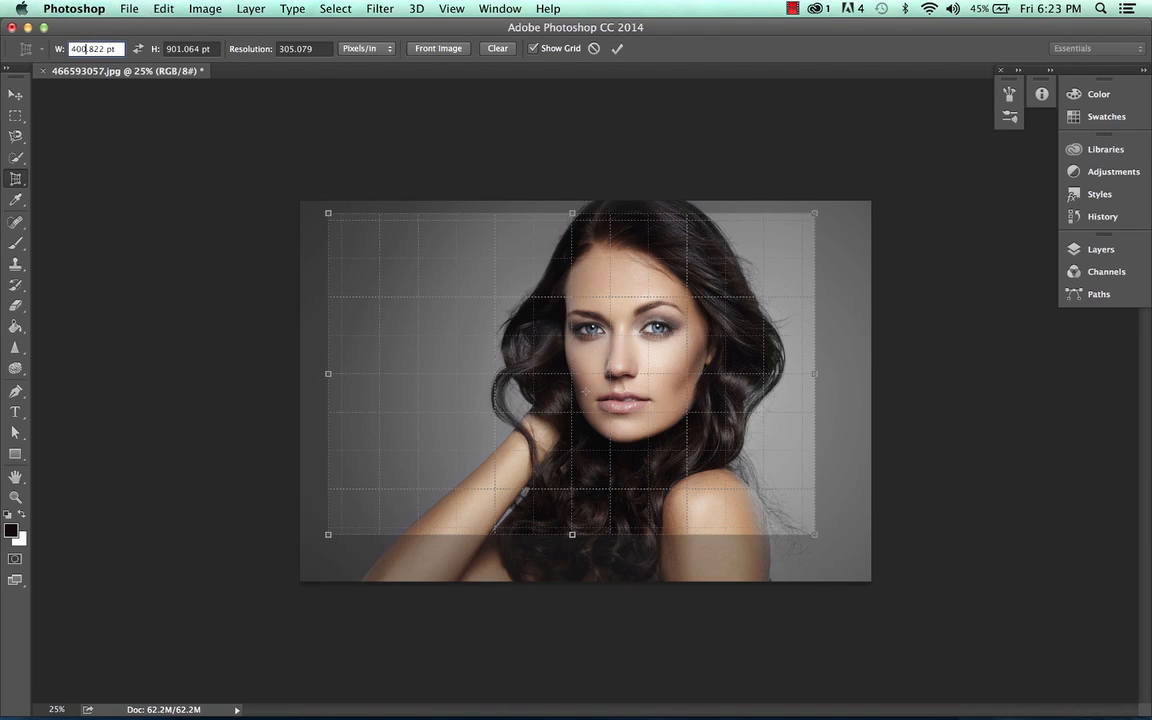
text(0)
click(175, 48)
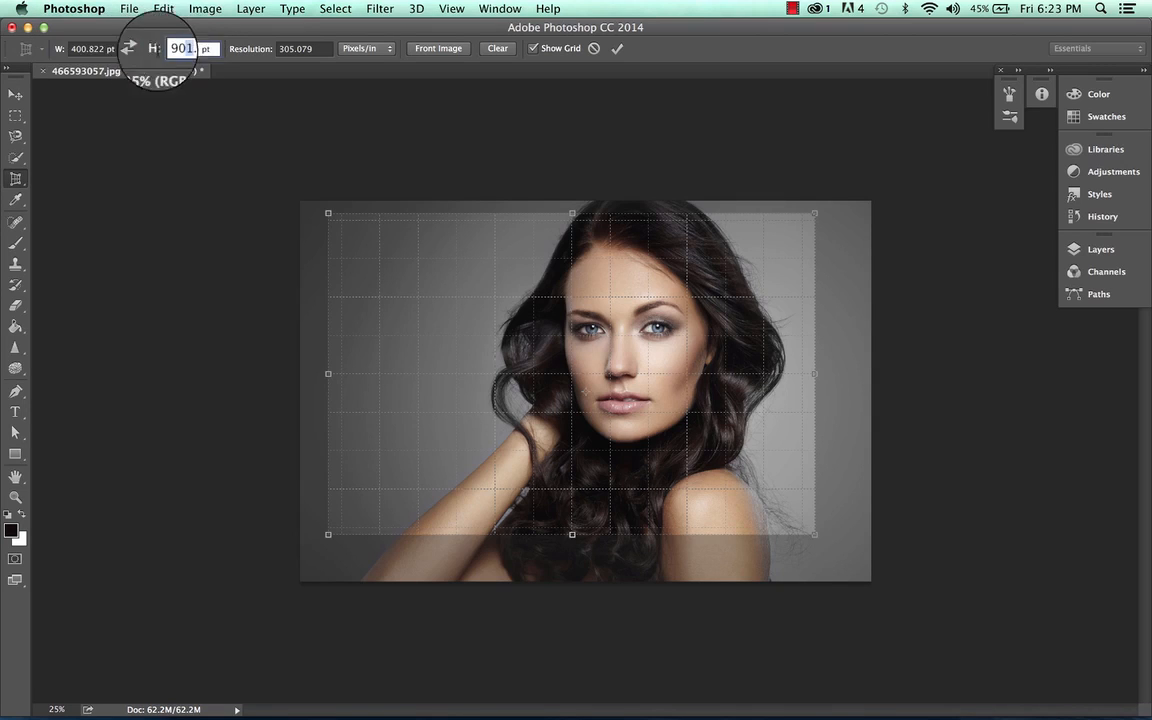
text(400)
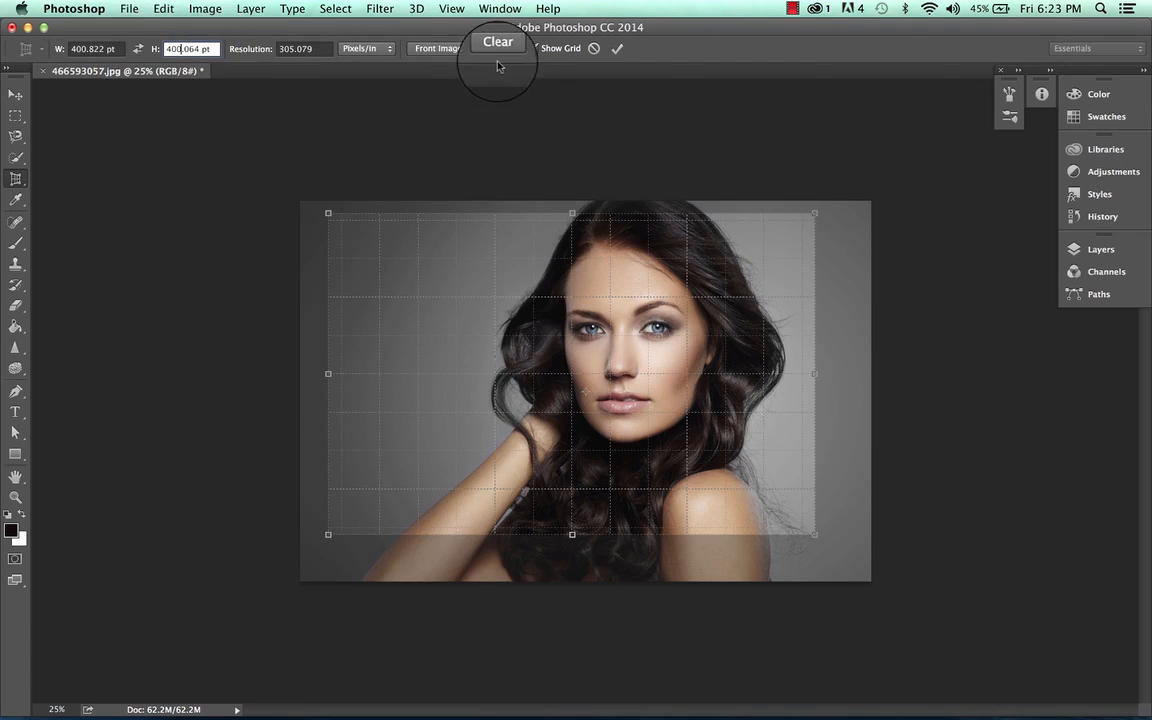
click(617, 50)
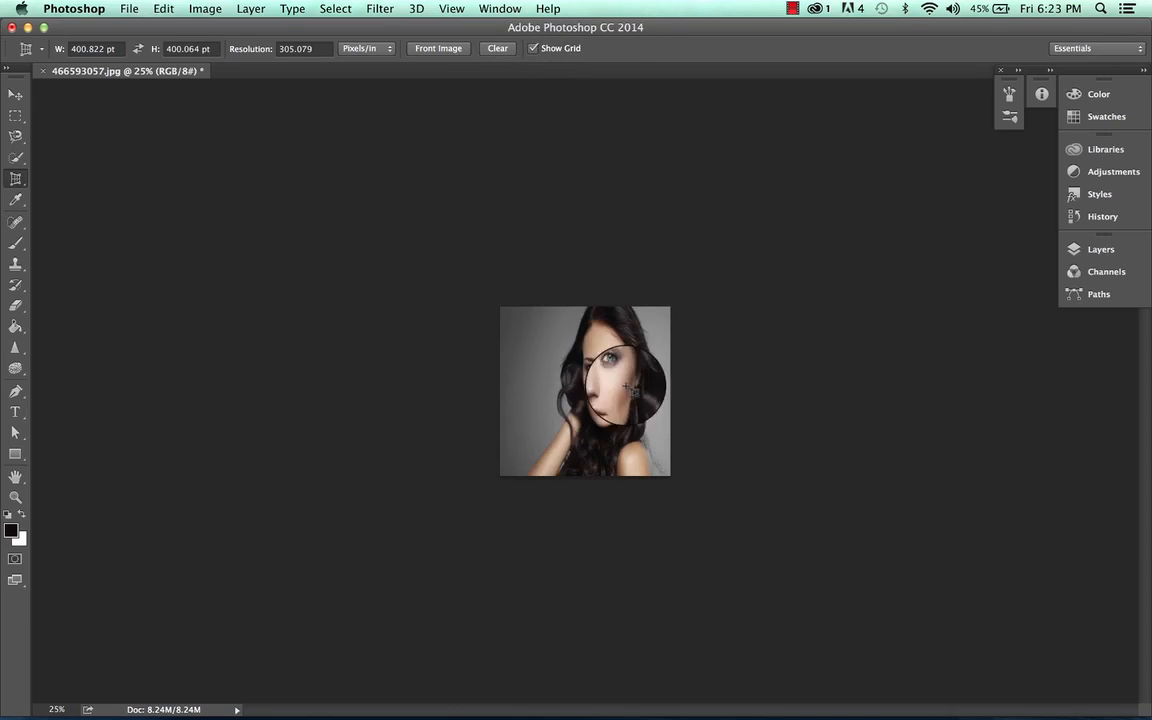
key(super+equal)
key(super+equal)
key(super+equal)
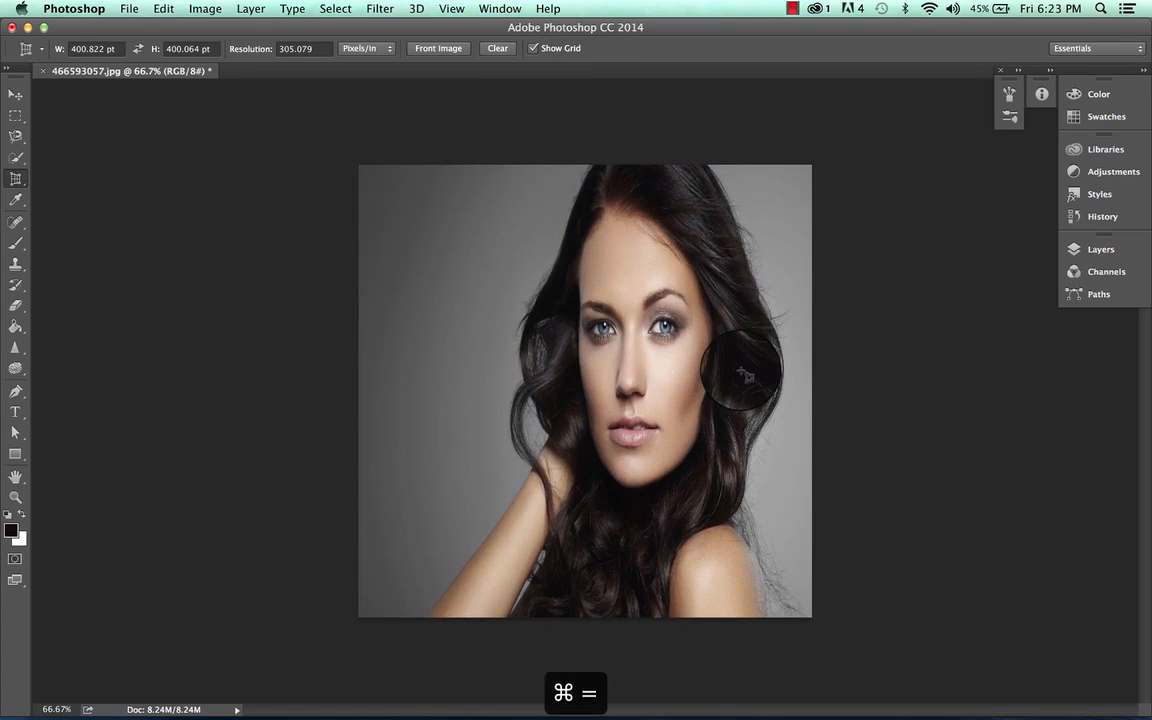